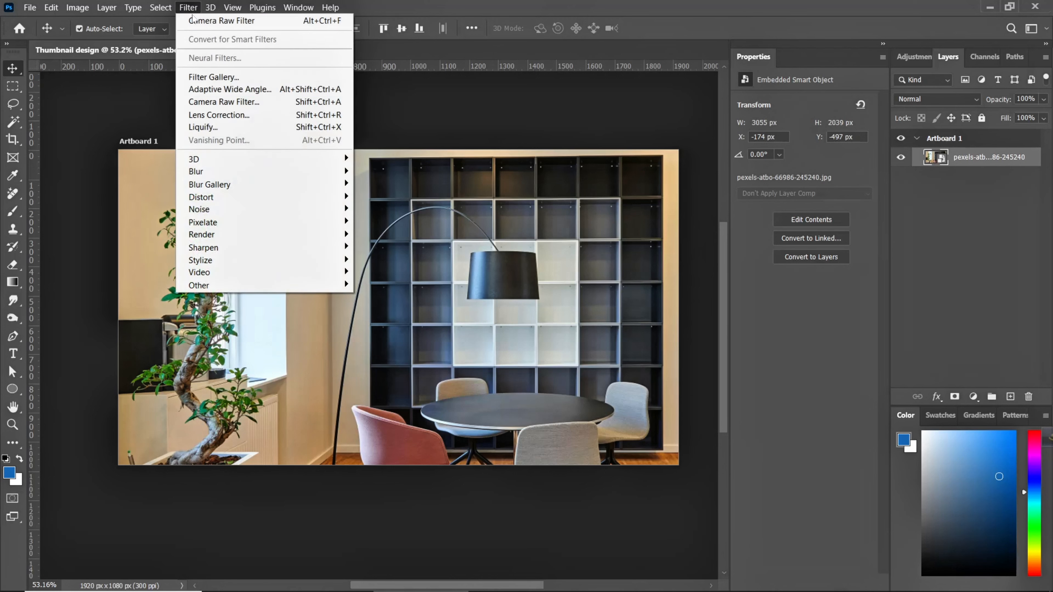
Apply a Gaussian Blur with a radius of 8.0 pixels to the office background photo.
mouse_move(331, 172)
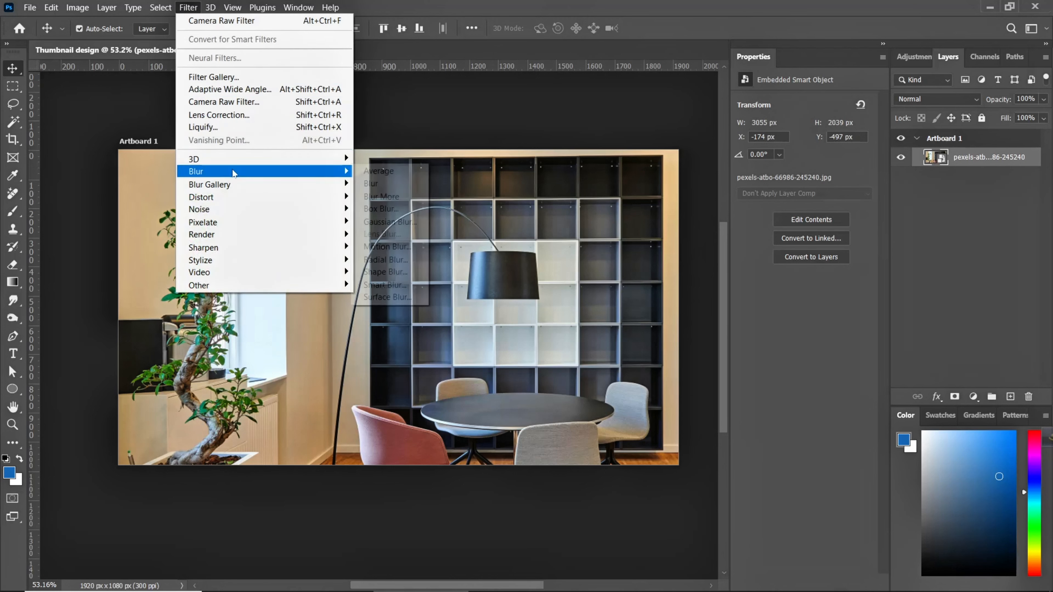
click(388, 222)
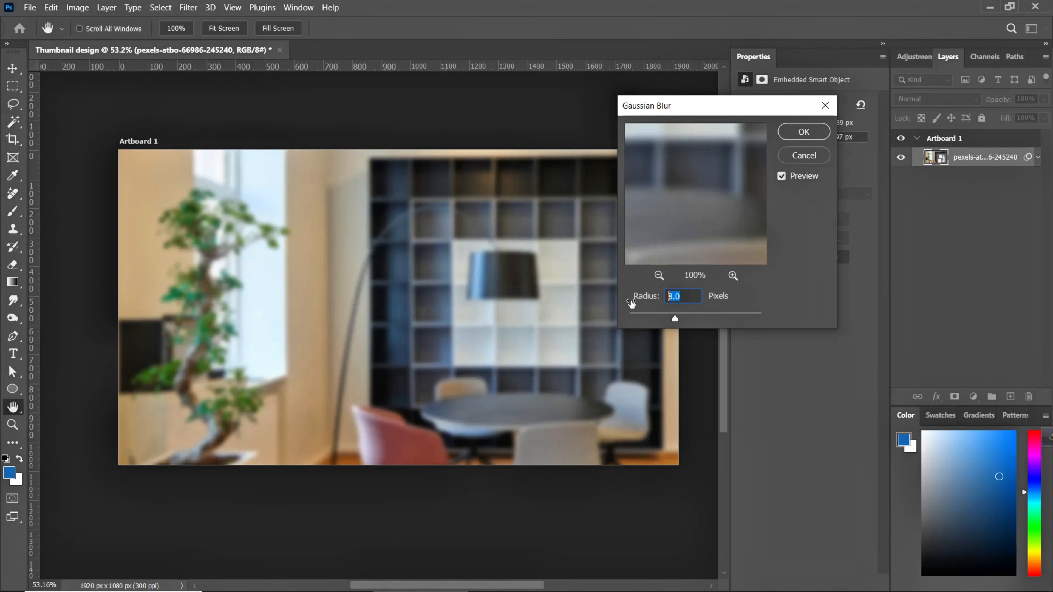
click(804, 132)
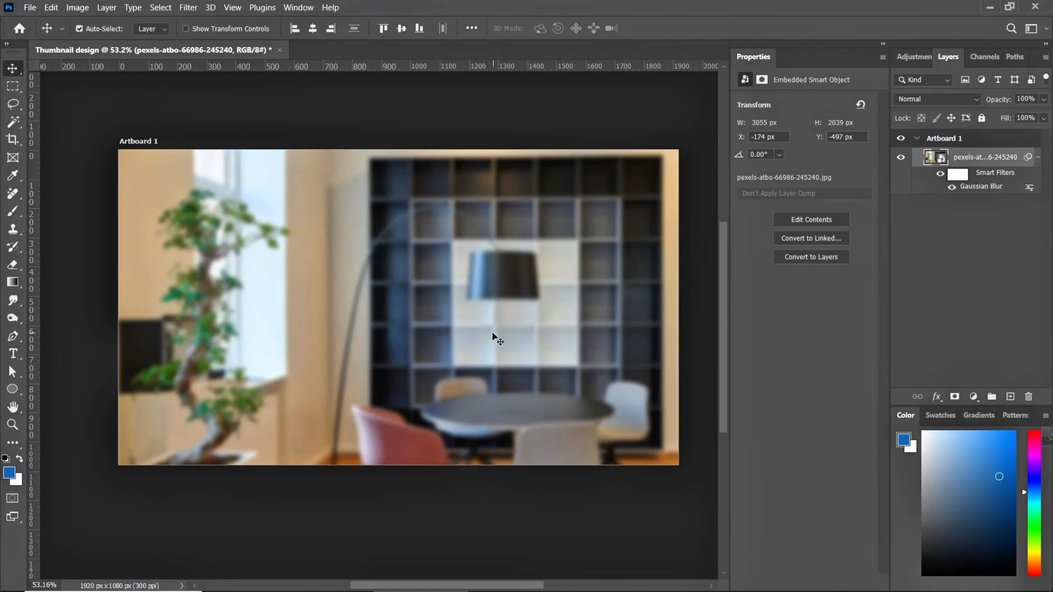
Place the portrait file CHORUS-Recode-Media-Gary-Vaynerchuk-01.webp as an embedded image at its default size above the background.
click(29, 8)
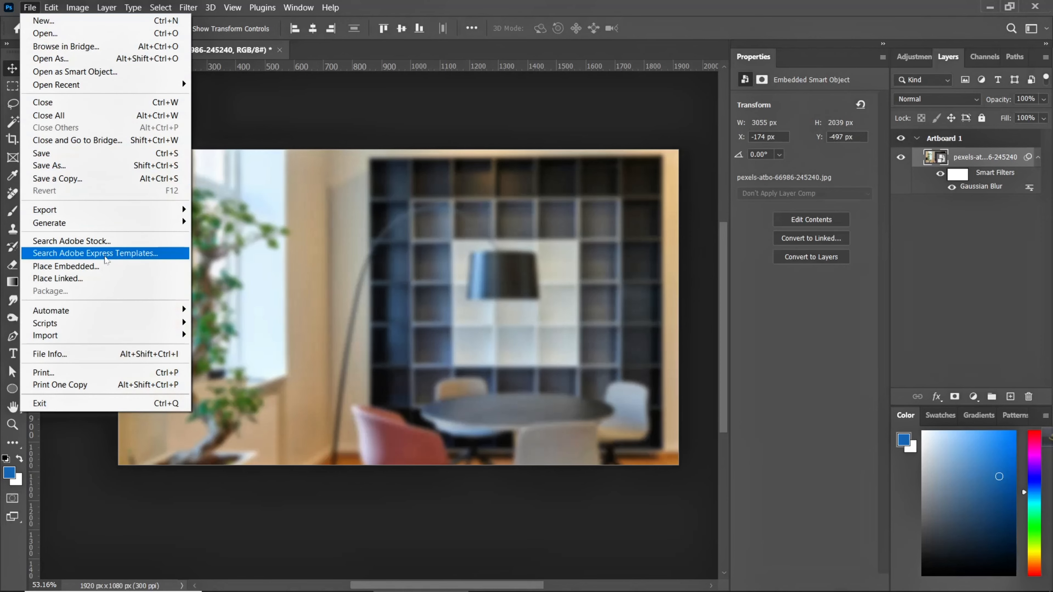
click(103, 266)
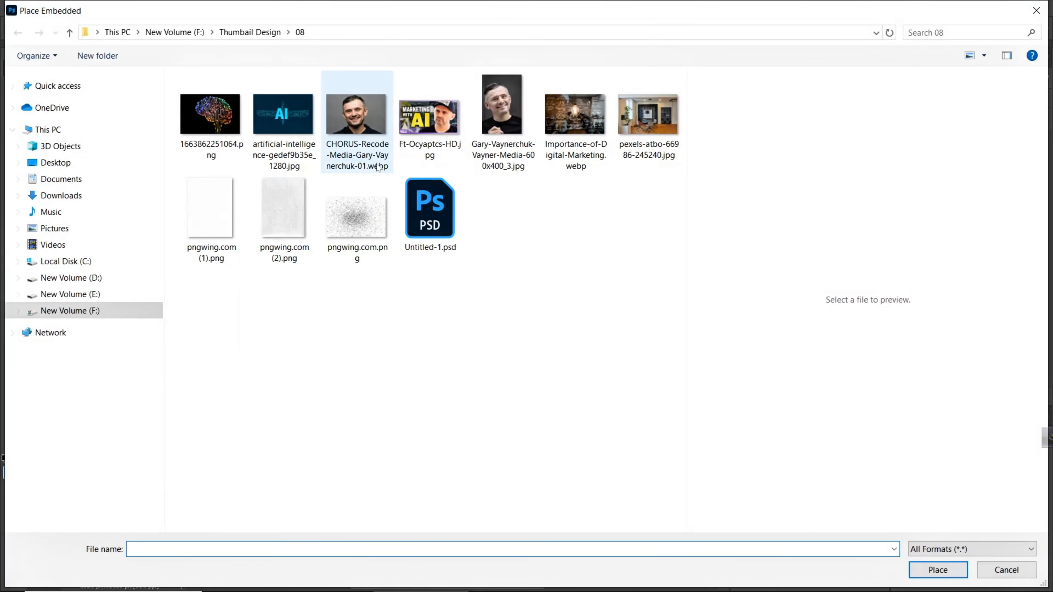
click(359, 121)
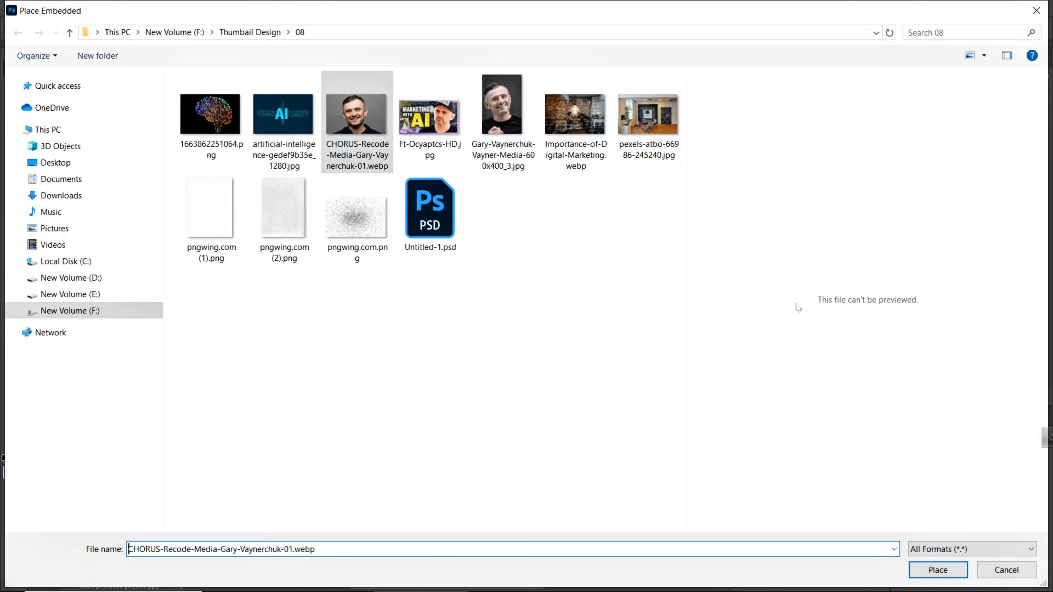
click(938, 570)
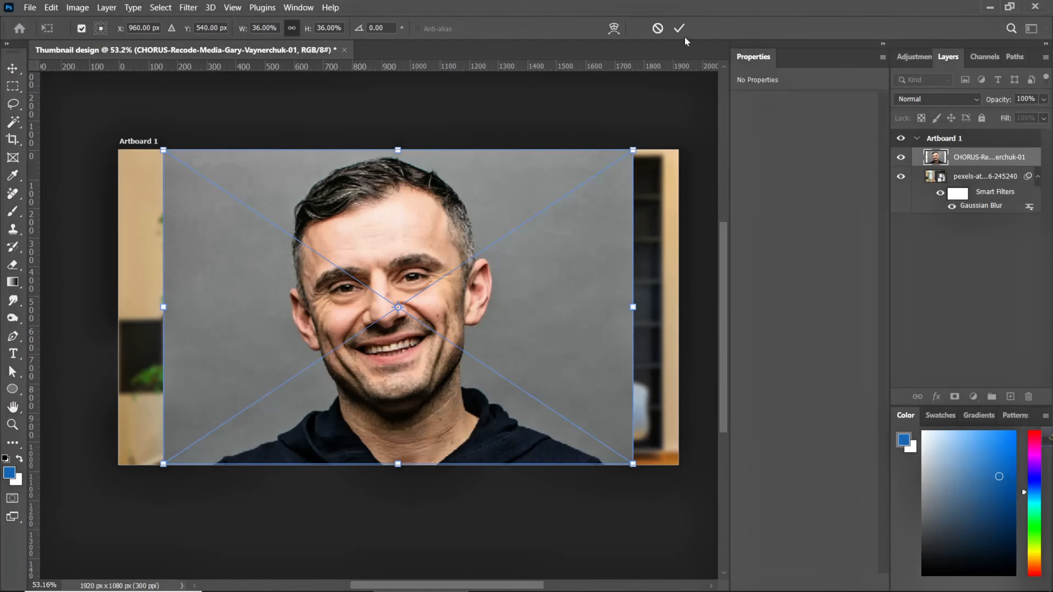
click(679, 28)
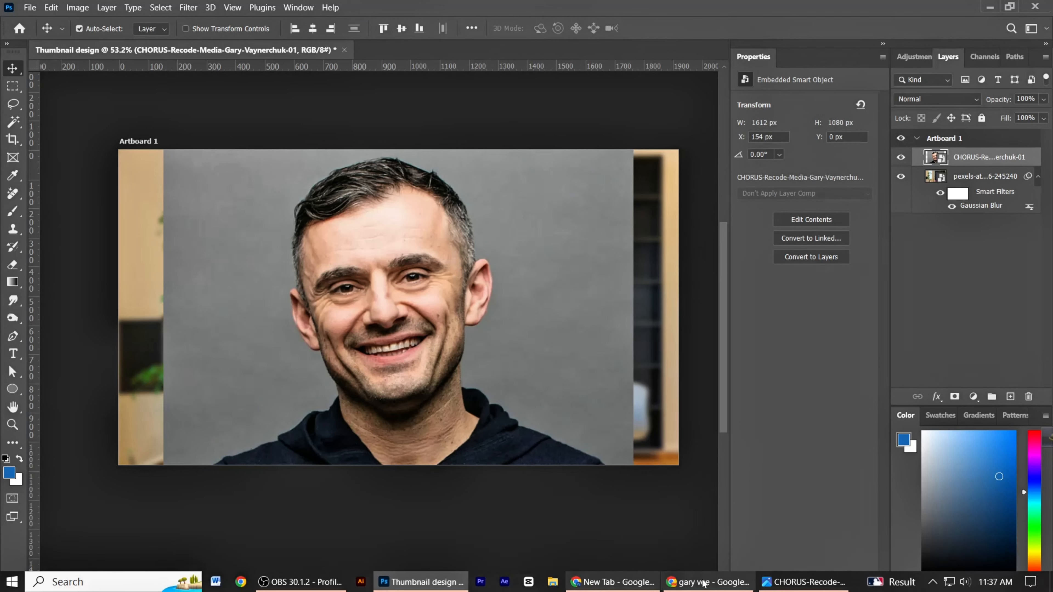
Switch to Chrome to examine the "gary vee" image search results and the portrait's source, and return to Photoshop.
click(709, 587)
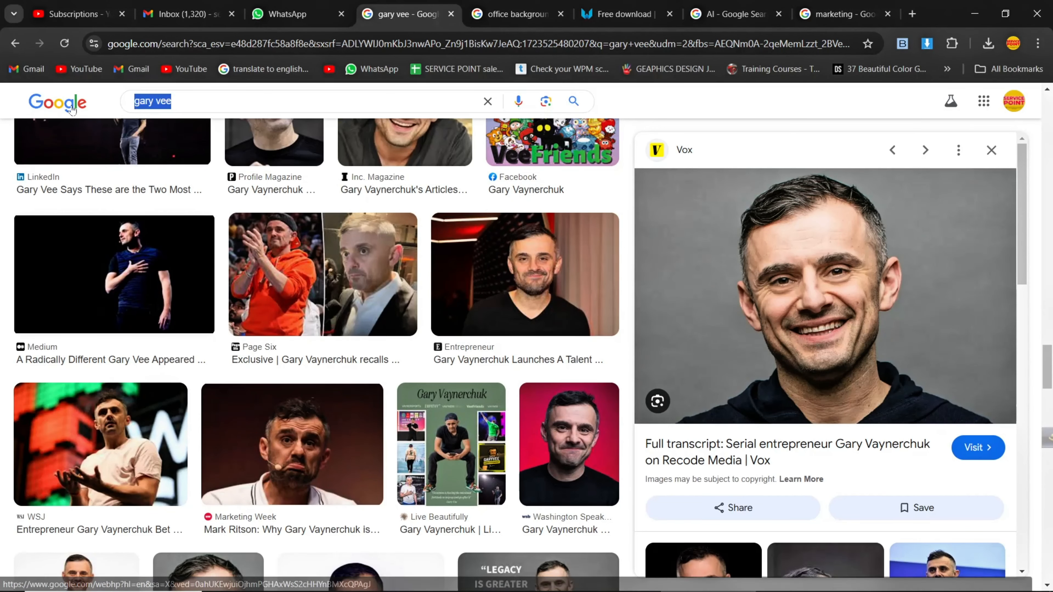
scroll(498, 255, up, 10)
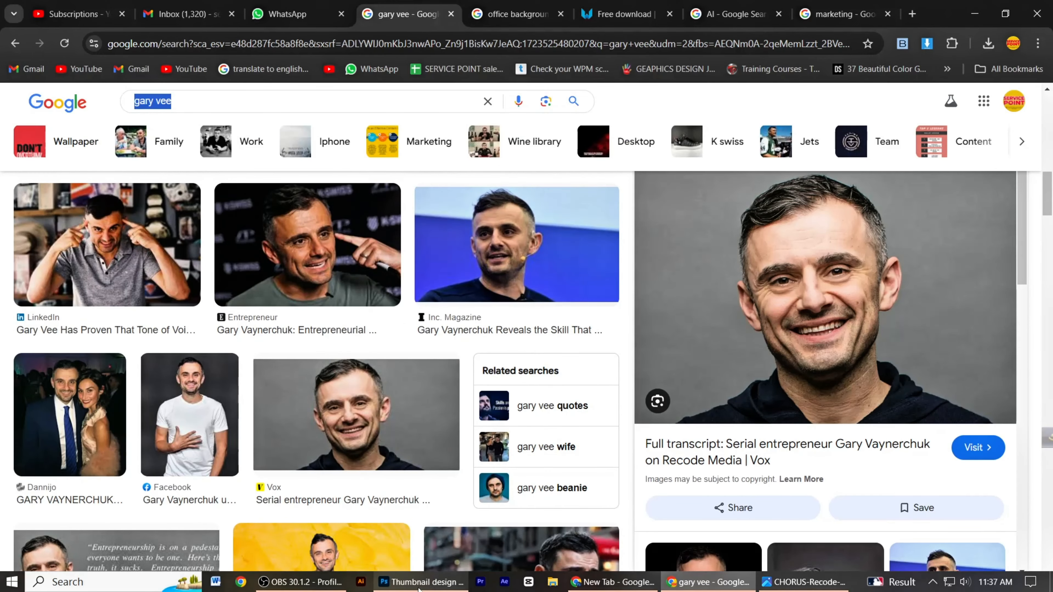
click(418, 587)
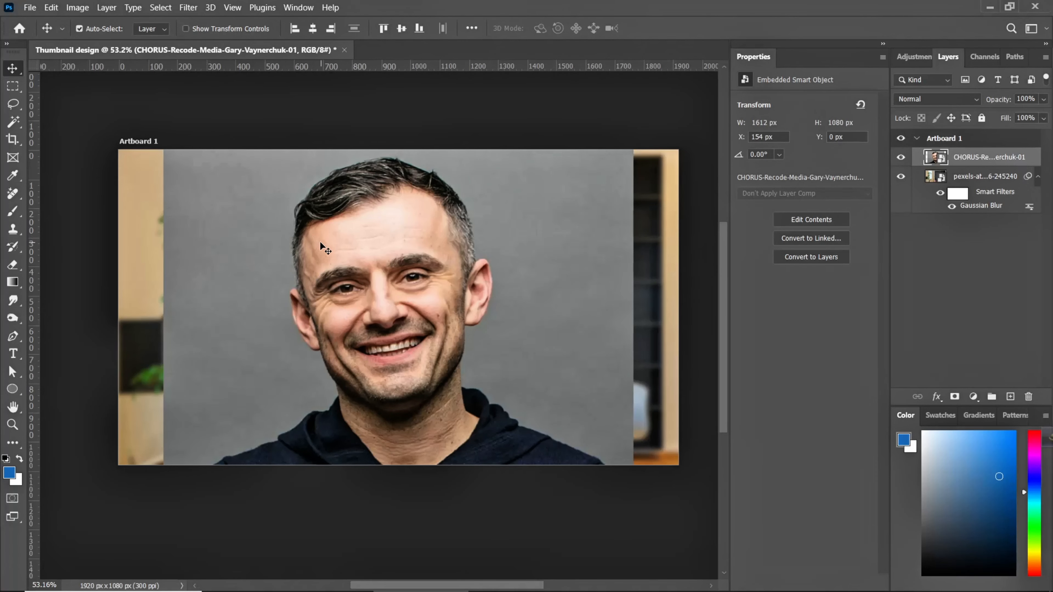
Mask out the portrait's gray backdrop with a Select Subject selection and move the cut-out man to the right side of the artboard.
click(160, 7)
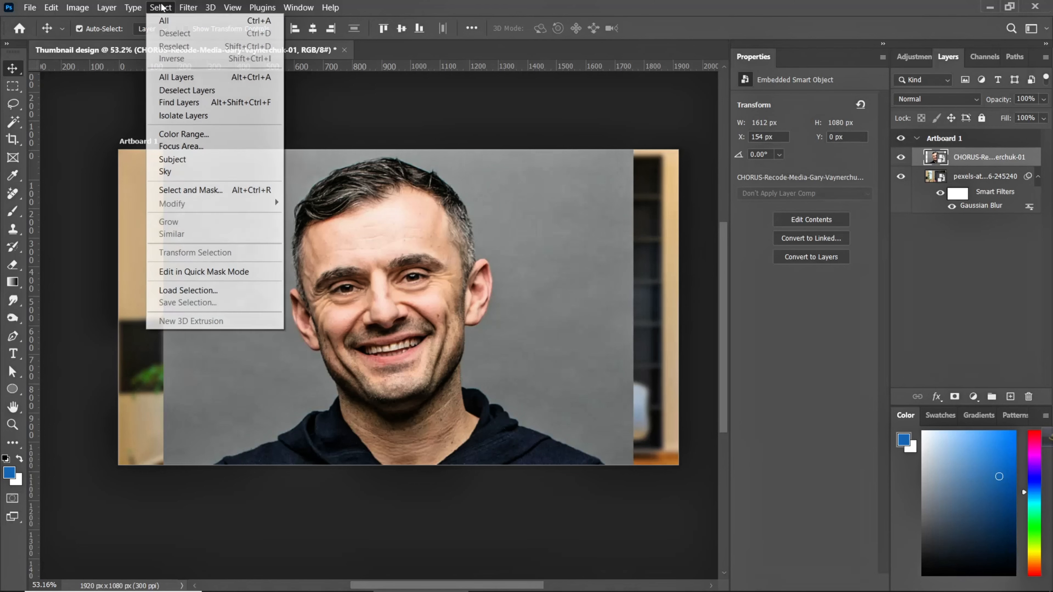
click(172, 159)
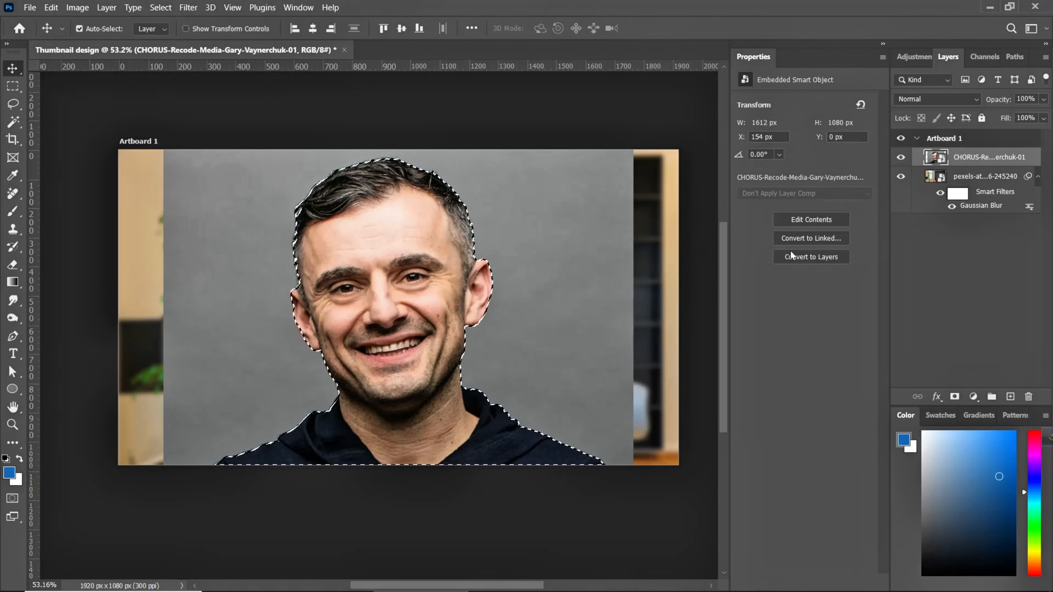
click(955, 396)
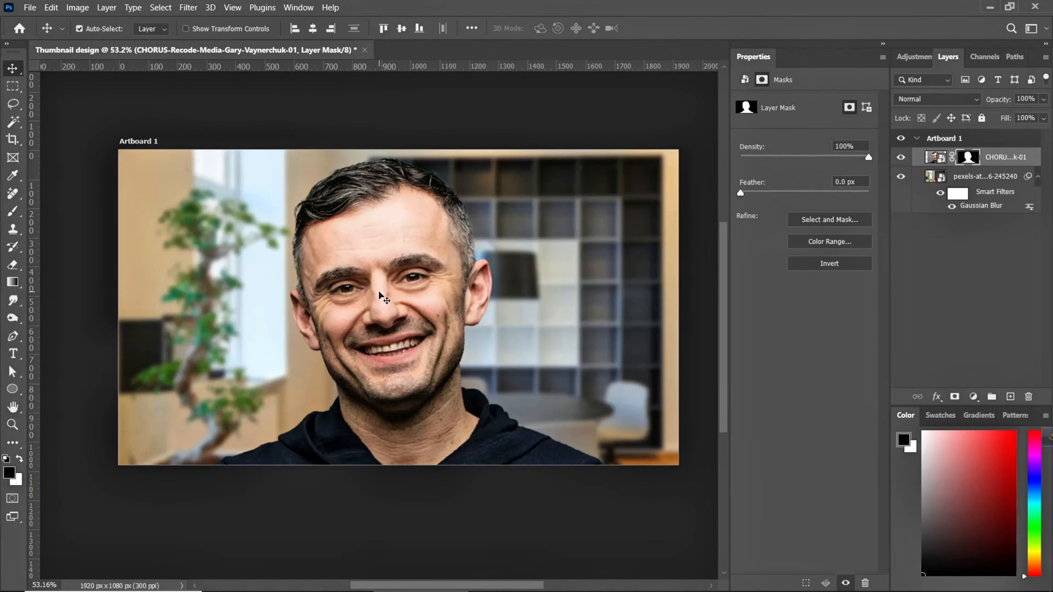
drag(375, 294, 499, 297)
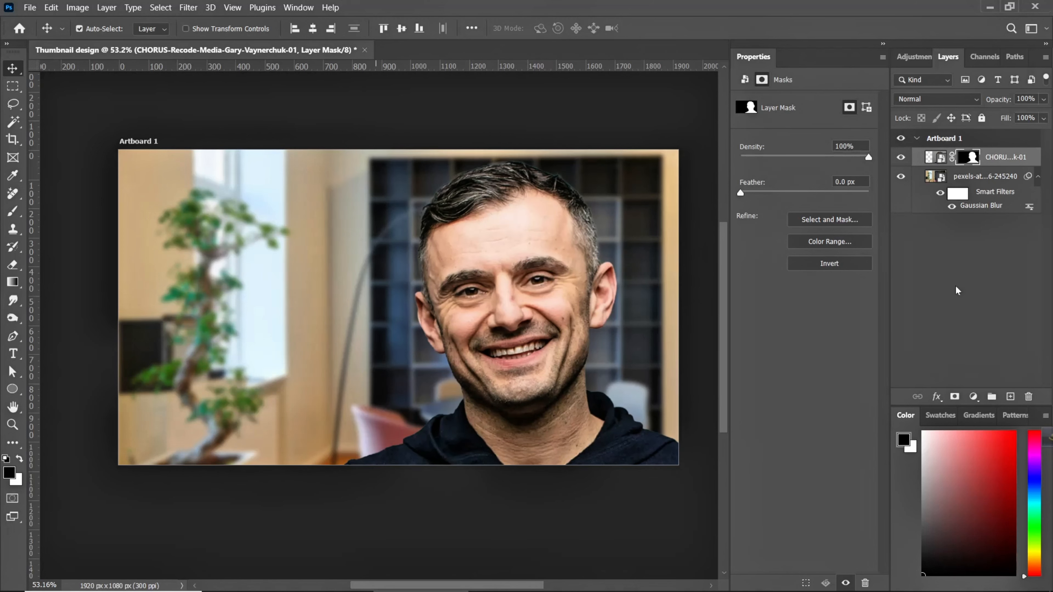
Add a Curves adjustment clipped to the portrait and brighten it with a curve point at input 117, output 153.
click(973, 397)
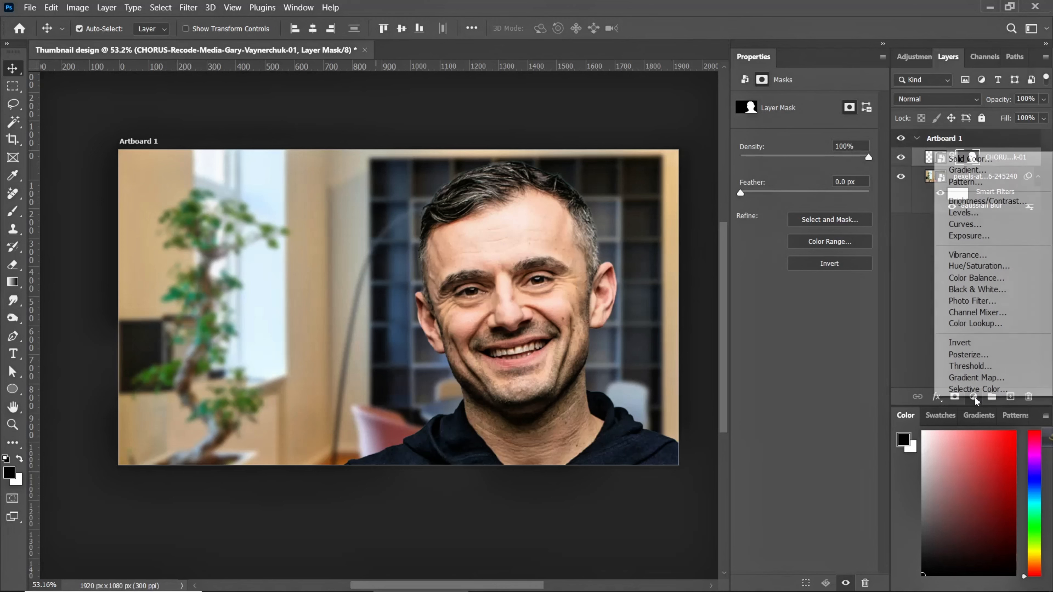
click(979, 224)
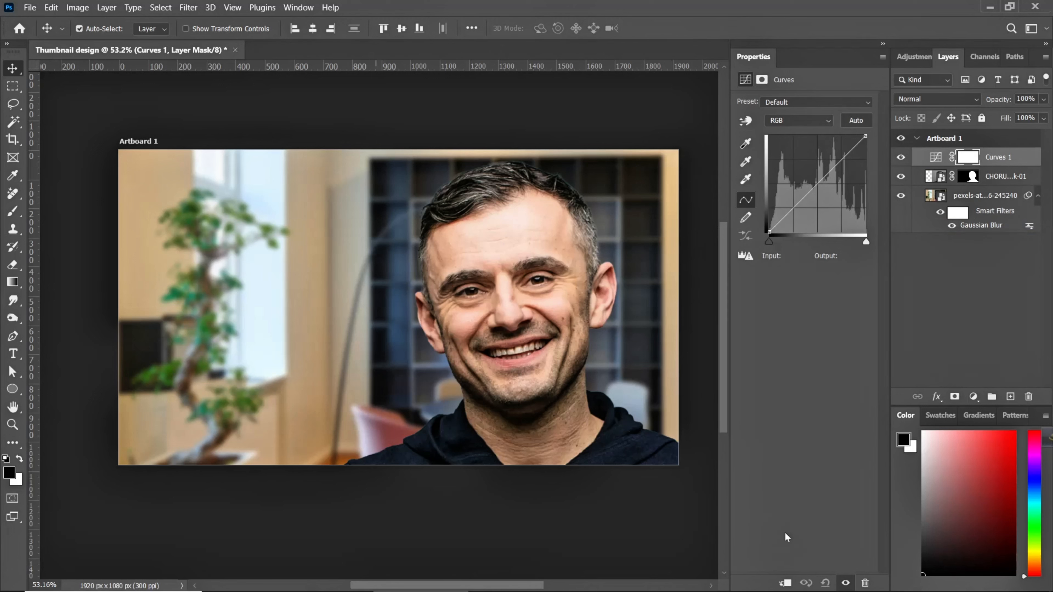
click(785, 583)
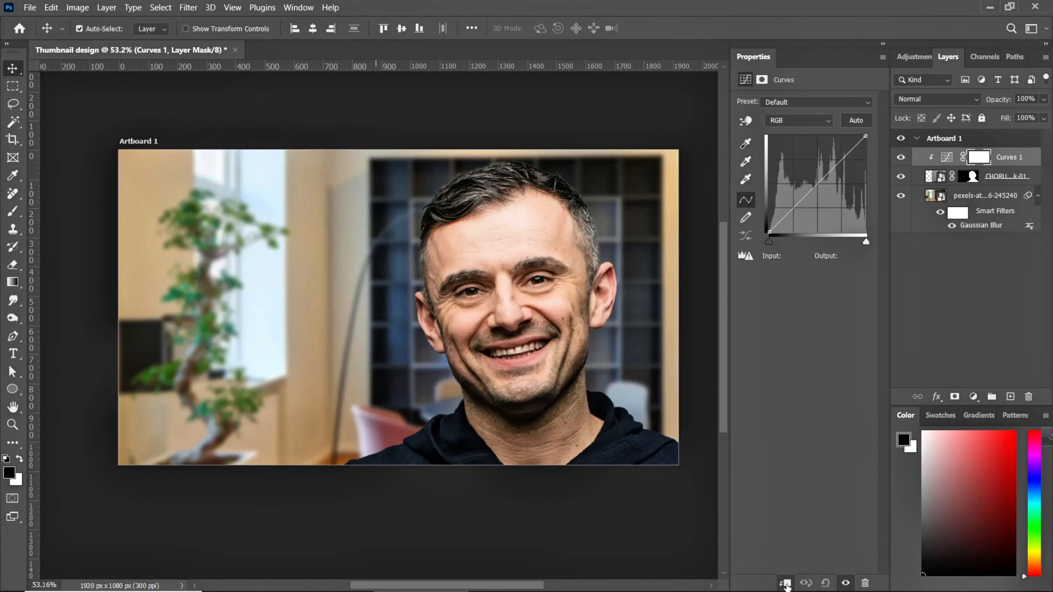
drag(812, 189, 814, 174)
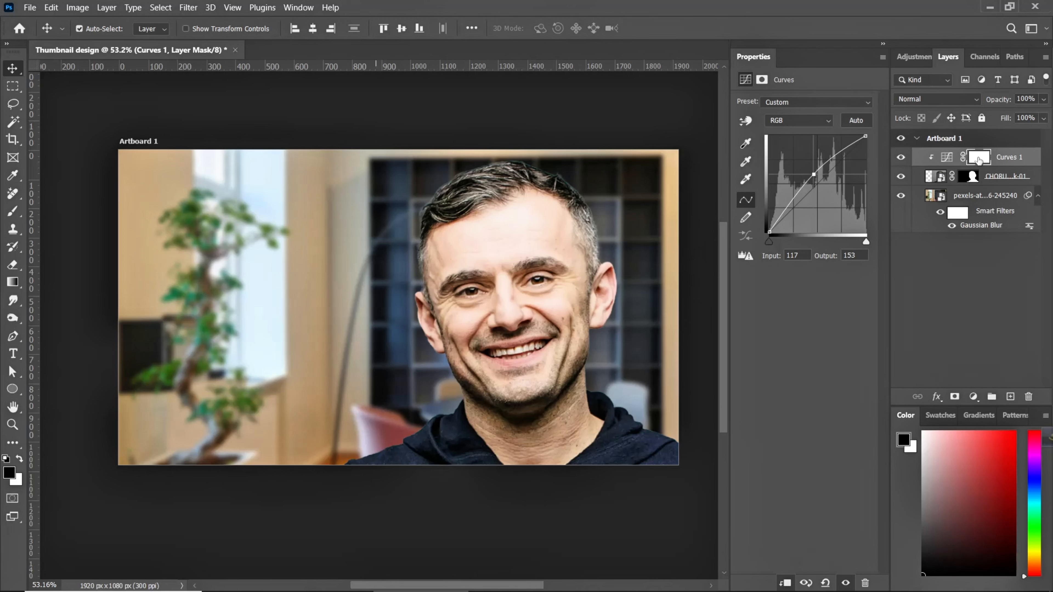
Invert the Curves mask to black and paint white with a 360-size brush along the man's edges to brighten them.
key(ctrl+i)
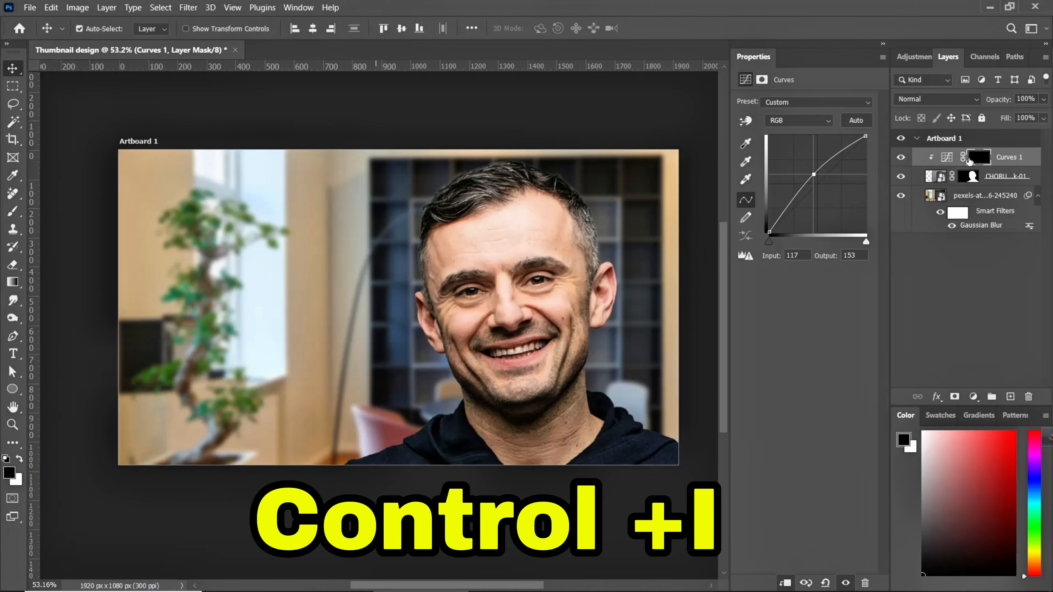
key(b)
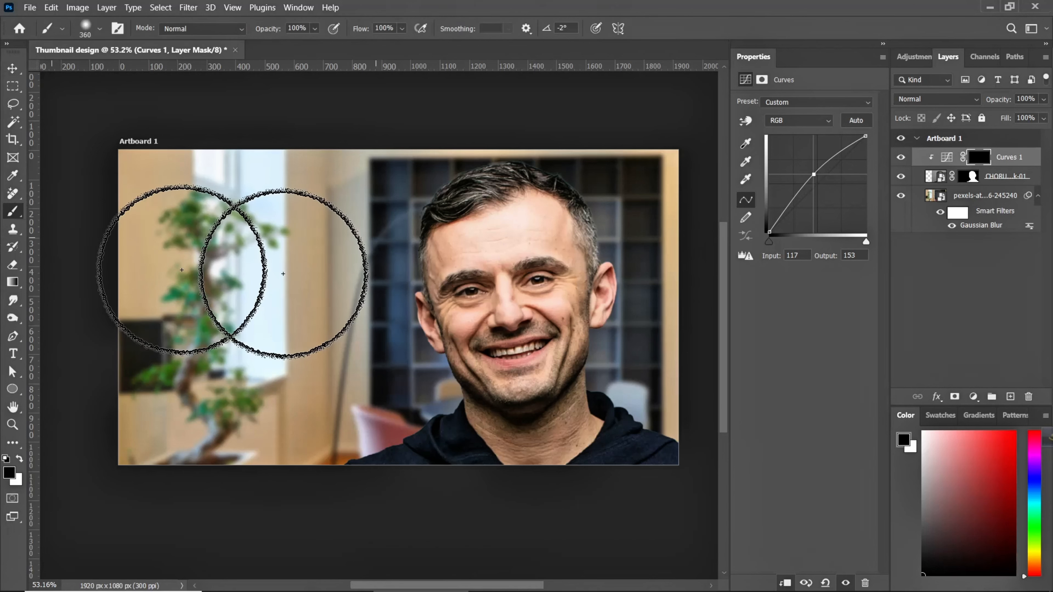
click(21, 458)
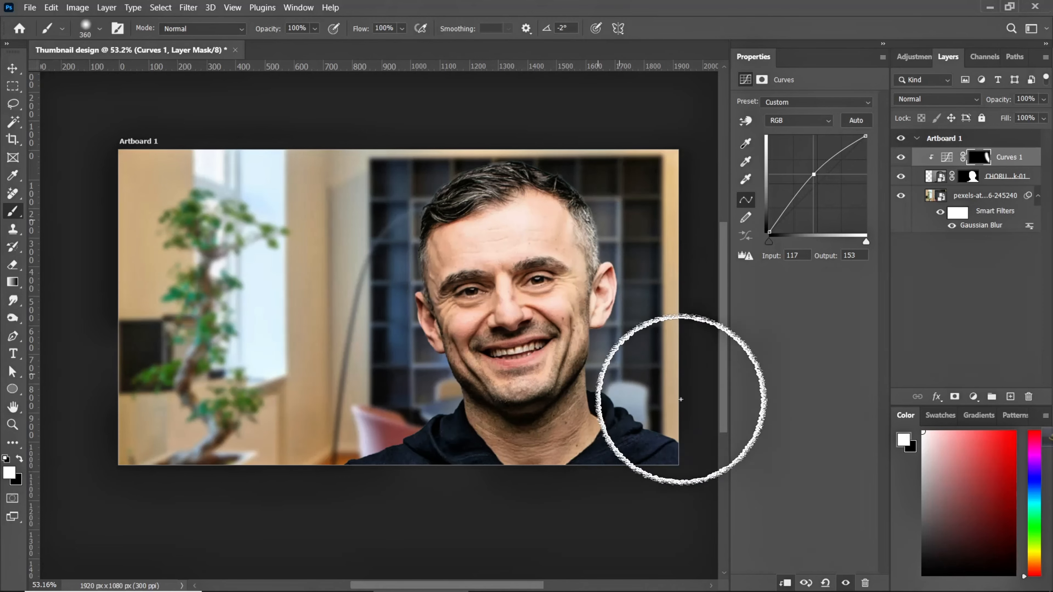
drag(677, 400, 601, 332)
mouse_move(411, 237)
mouse_down()
mouse_move(410, 377)
mouse_move(420, 400)
mouse_move(386, 417)
mouse_move(470, 235)
mouse_move(458, 193)
mouse_move(517, 317)
mouse_move(491, 270)
mouse_move(618, 400)
mouse_move(554, 365)
mouse_move(515, 391)
mouse_move(545, 365)
mouse_move(508, 336)
mouse_move(515, 298)
mouse_up()
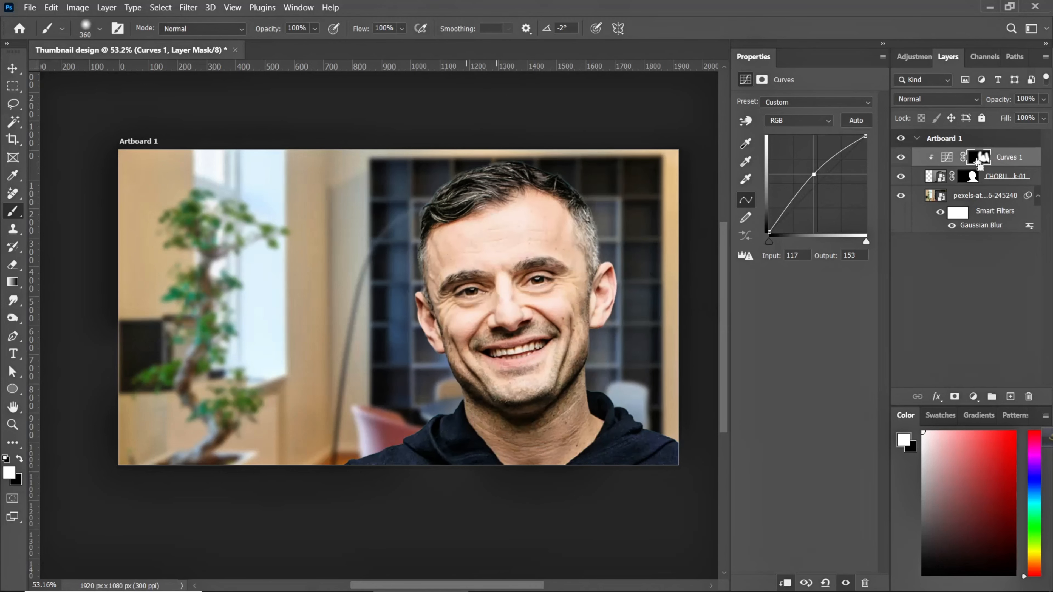
Duplicate the Curves layer, darken the copy with a point at input 161, output 117, and clip it to the portrait.
key(ctrl+j)
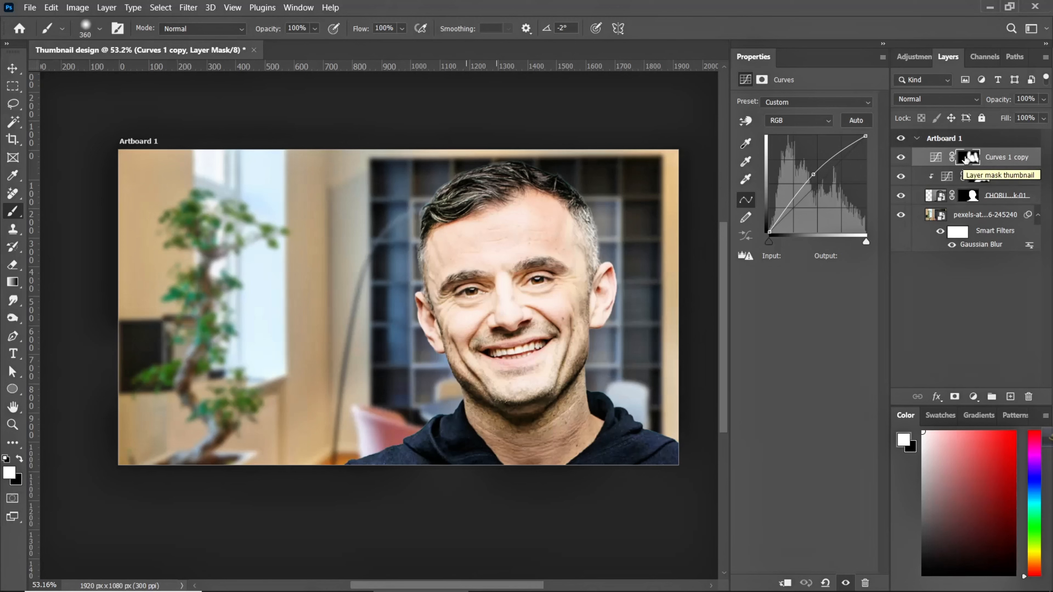
drag(814, 179, 830, 189)
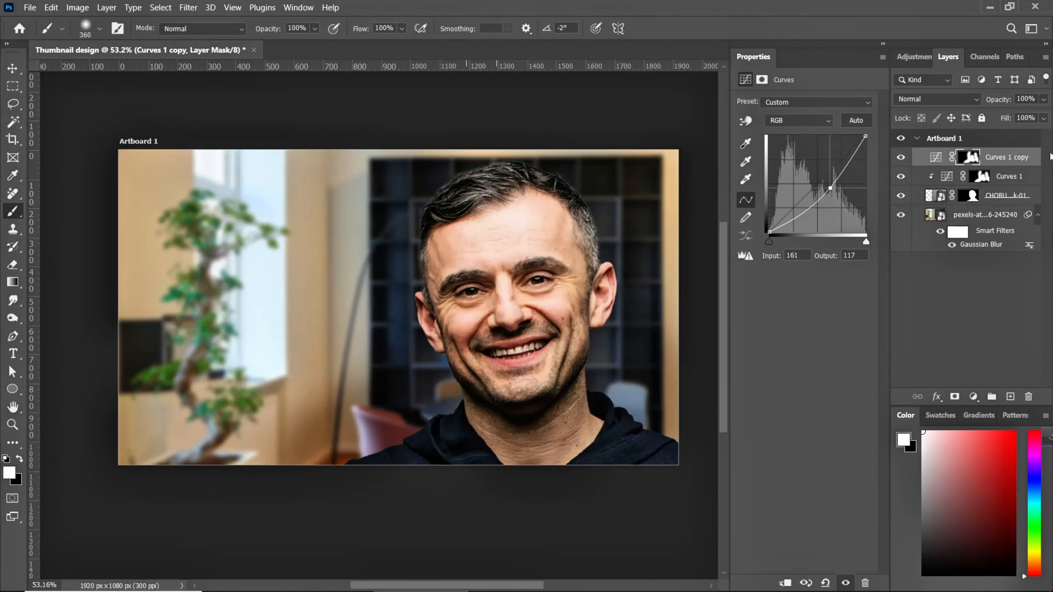
click(785, 582)
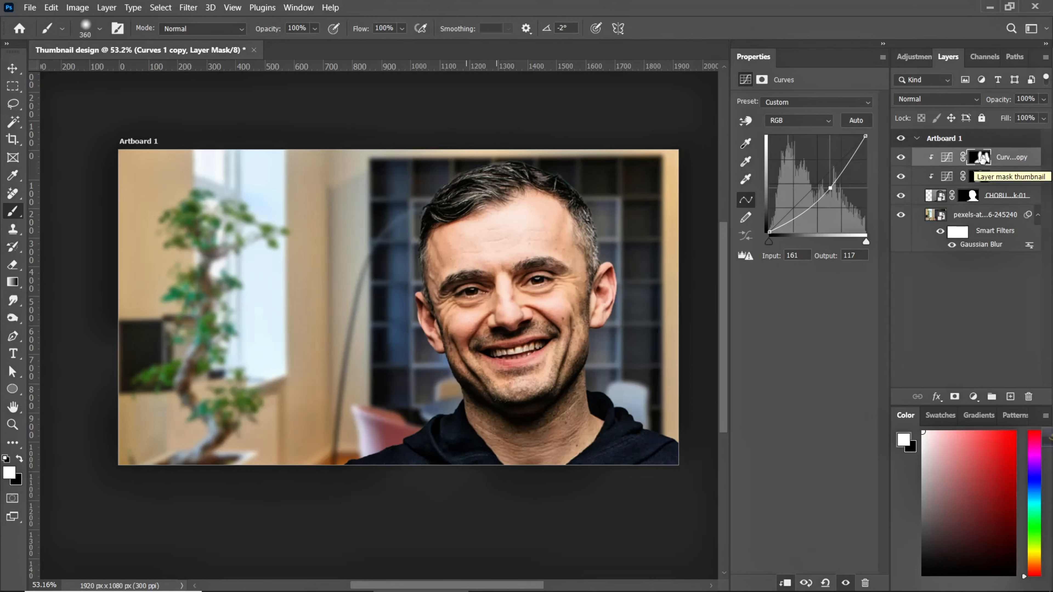
Replace the Curves copy's mask with a blank white one and paint black over the man's face to hide the darkening there.
drag(983, 159, 1028, 397)
key(Return)
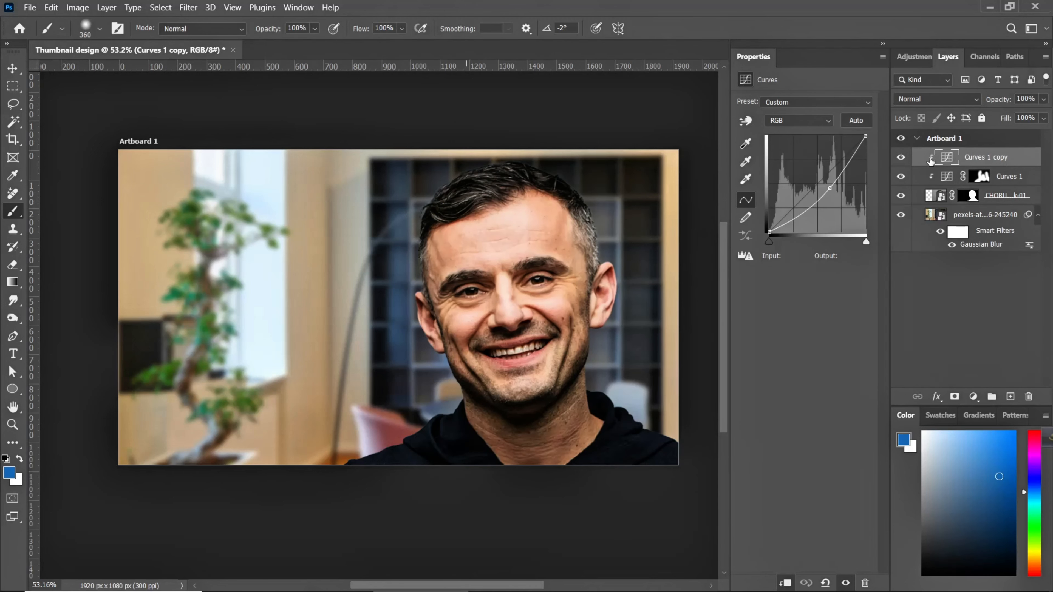
click(955, 397)
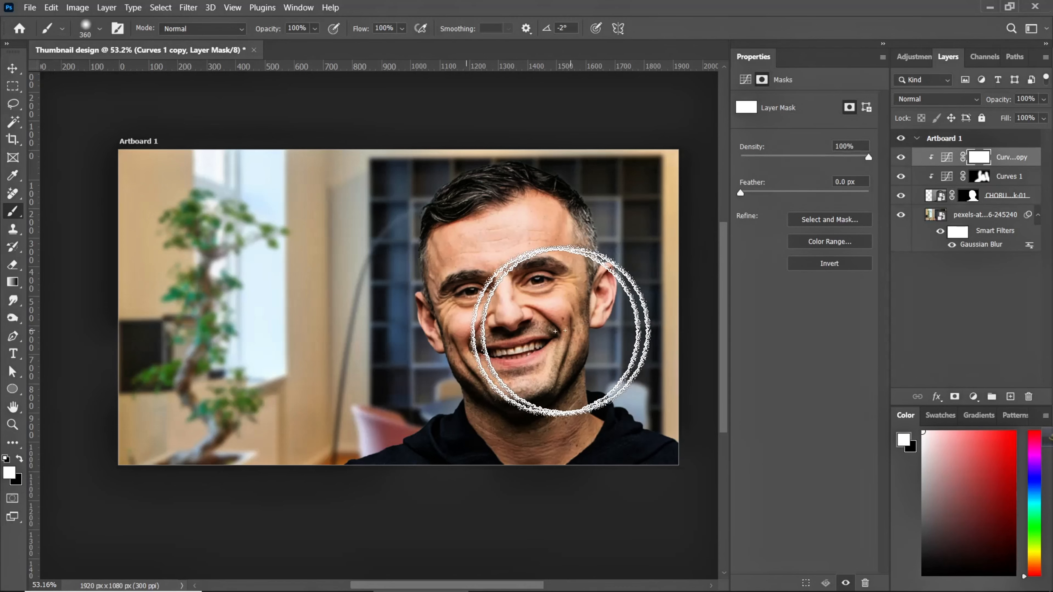
click(19, 460)
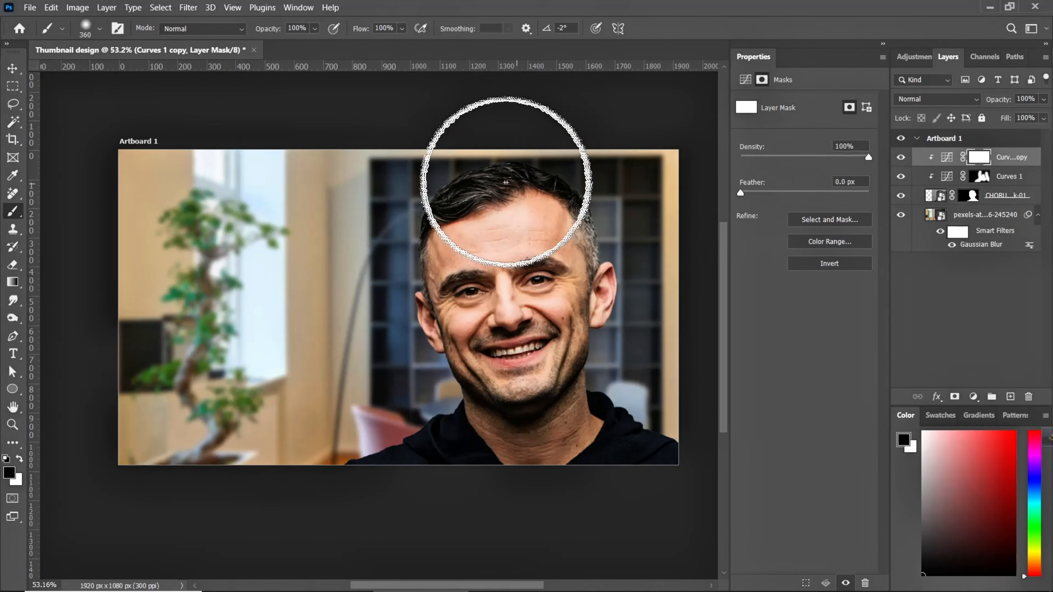
mouse_move(493, 176)
mouse_down()
mouse_move(482, 294)
mouse_move(458, 282)
mouse_move(577, 222)
mouse_move(576, 348)
mouse_move(468, 235)
mouse_move(511, 380)
mouse_move(430, 295)
mouse_up()
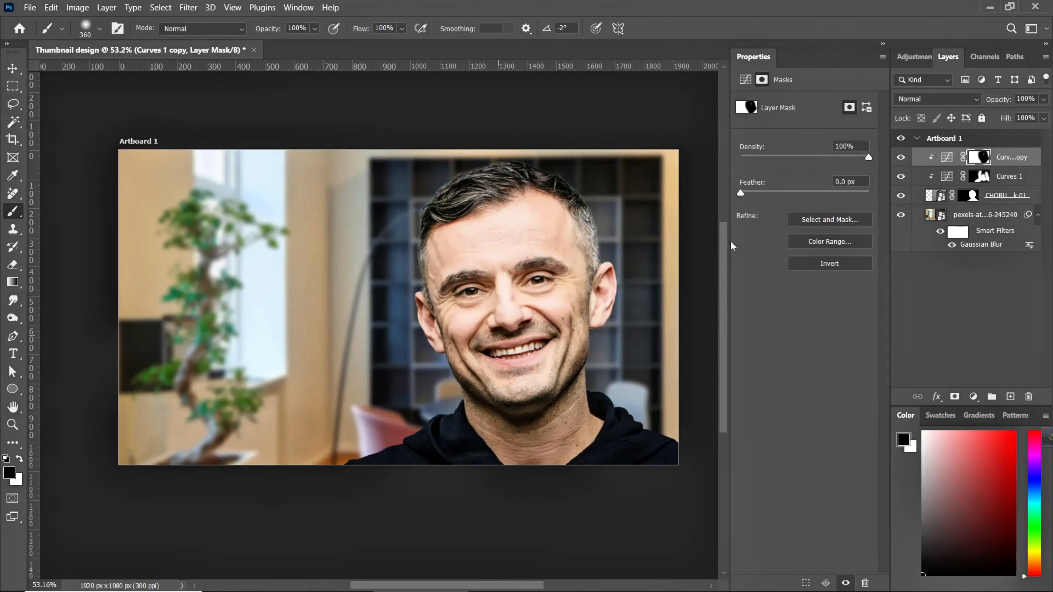
key(x)
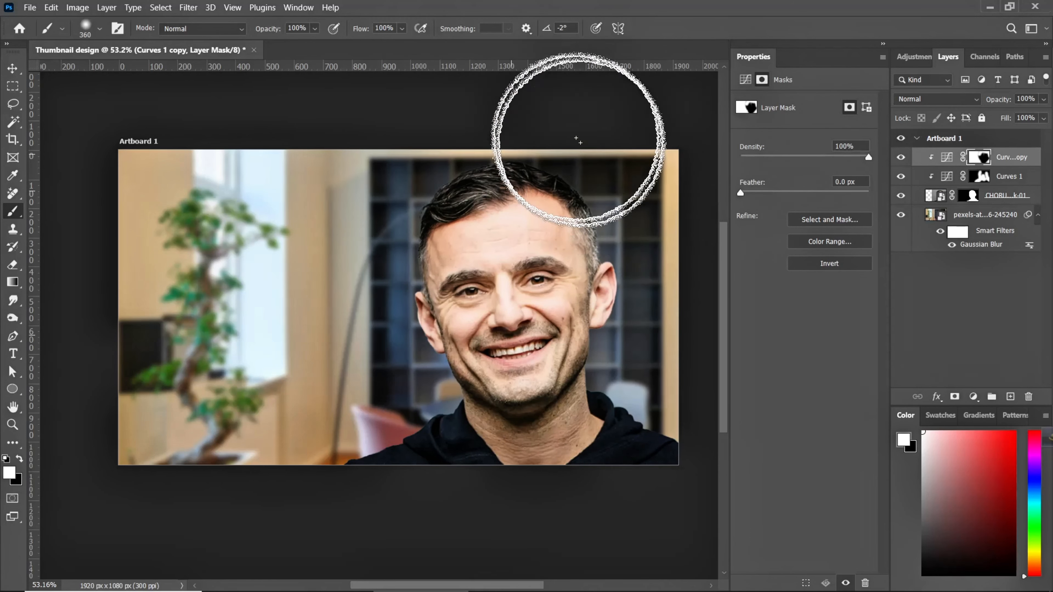
Place the dotted texture pngwing.com (2).png directly above the office background and scale it to about 64.5% so it covers the artboard.
click(12, 70)
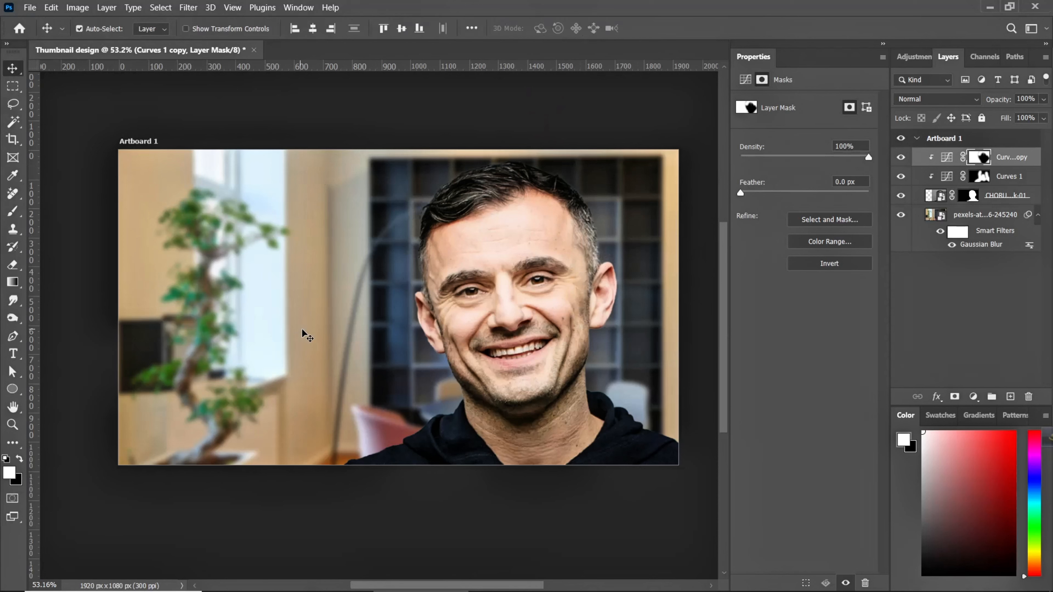
click(367, 377)
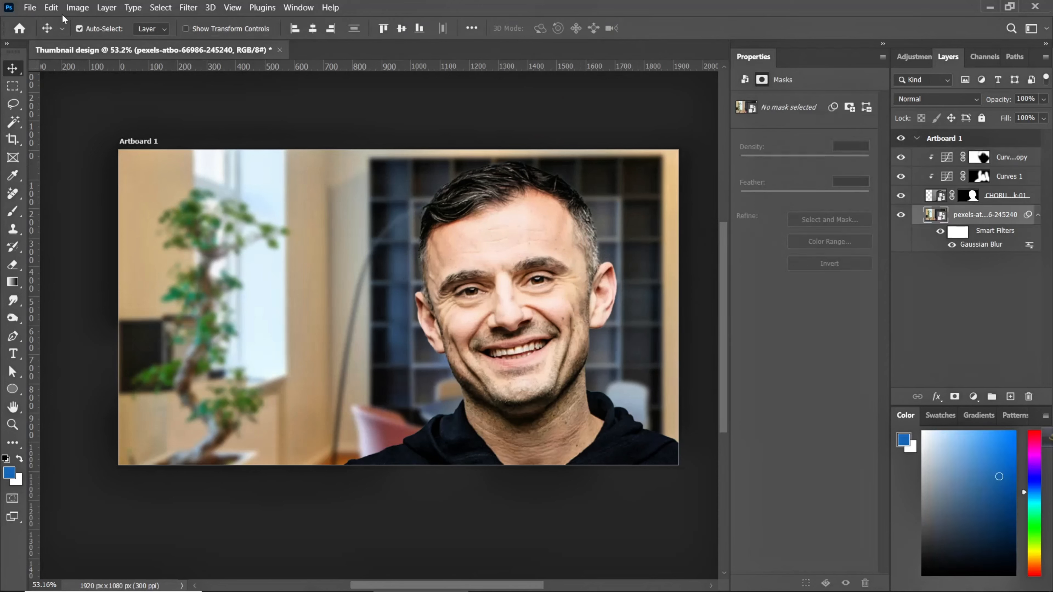
click(30, 7)
click(71, 266)
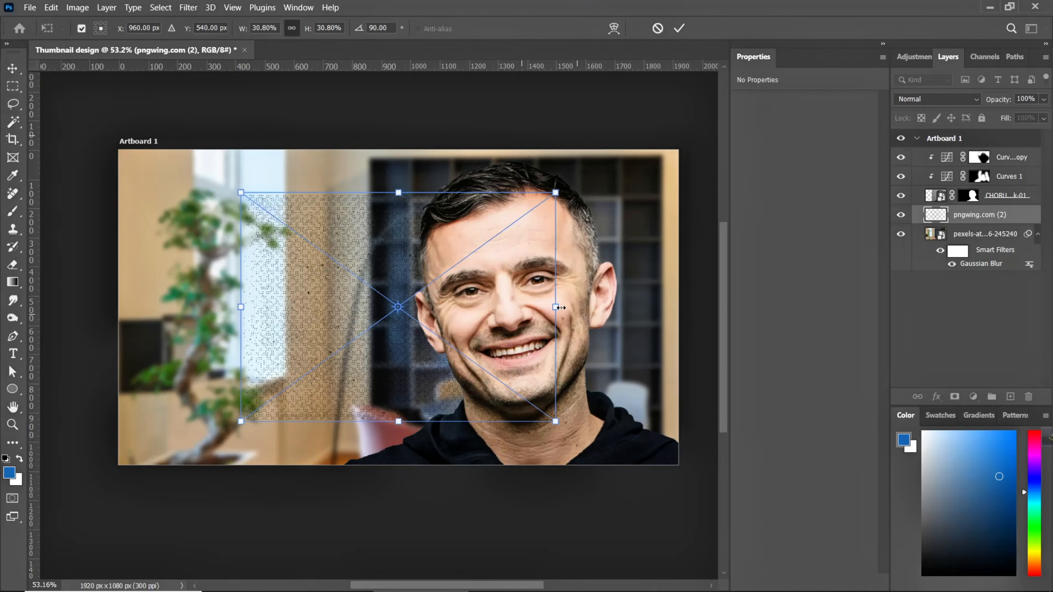
drag(574, 309, 702, 307)
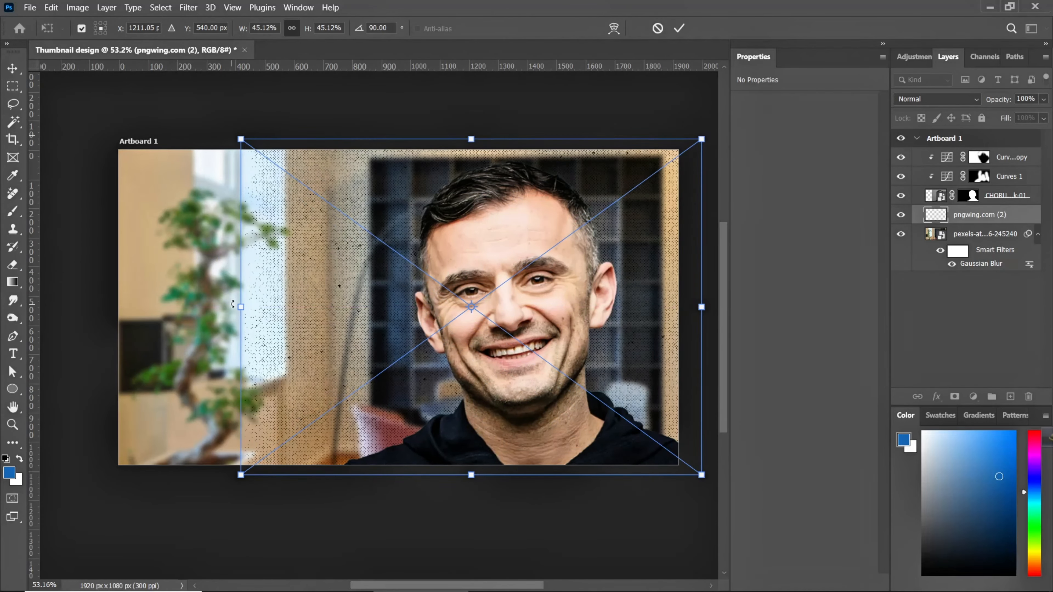
drag(249, 313, 232, 313)
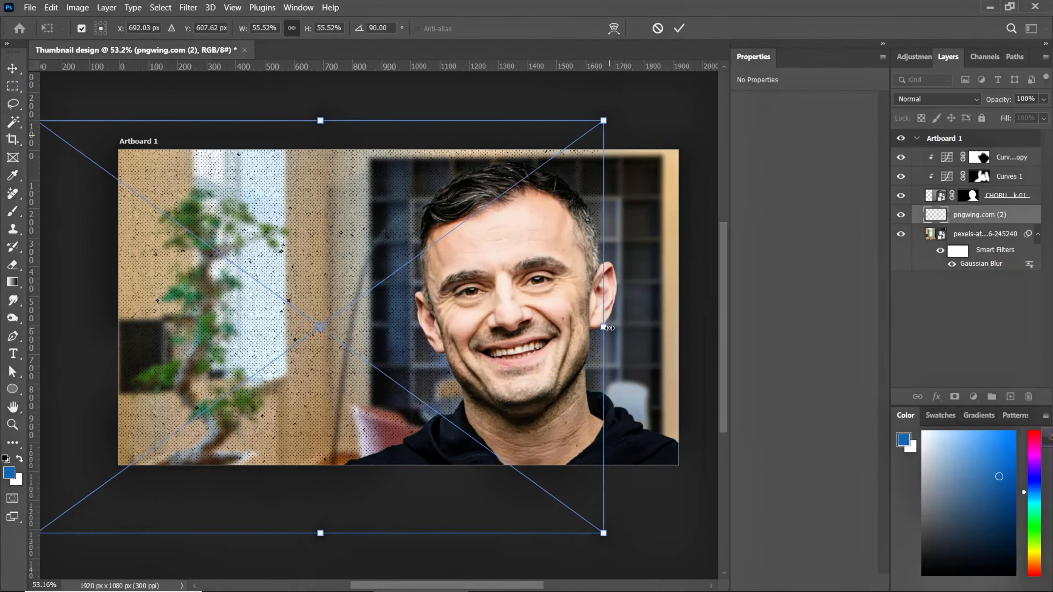
drag(608, 328, 700, 327)
key(Return)
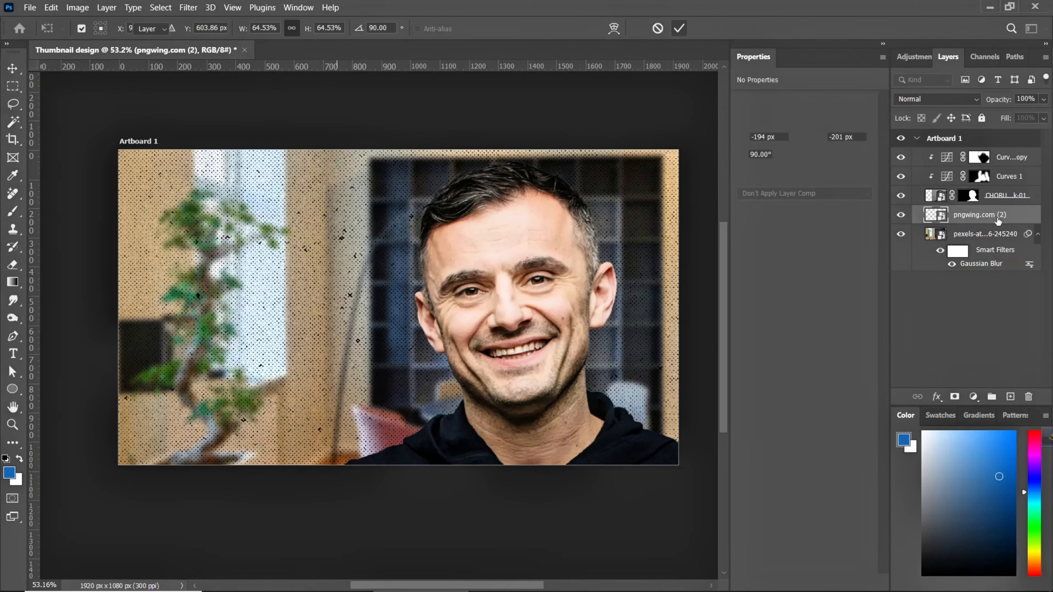
Give the dotted texture layer a white Color Overlay and lower its layer opacity to 60%.
right_click(997, 218)
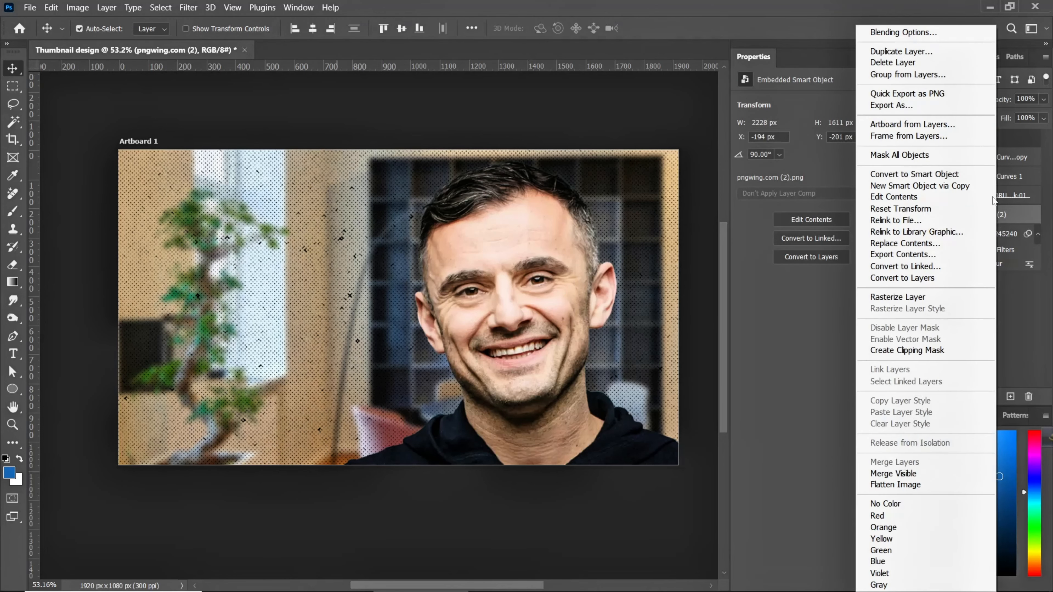
click(940, 37)
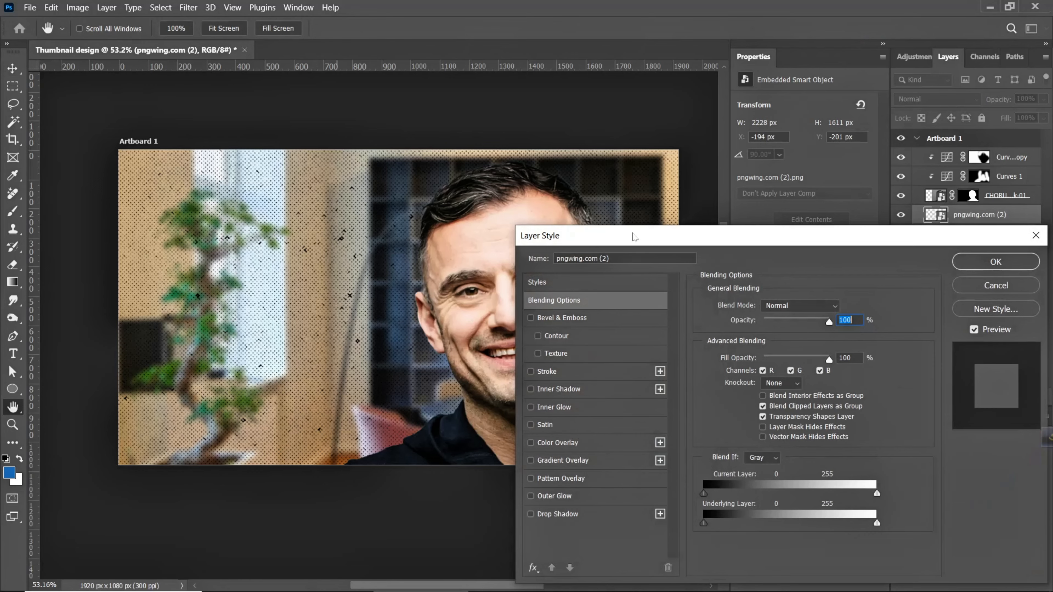
drag(633, 237, 644, 130)
click(579, 329)
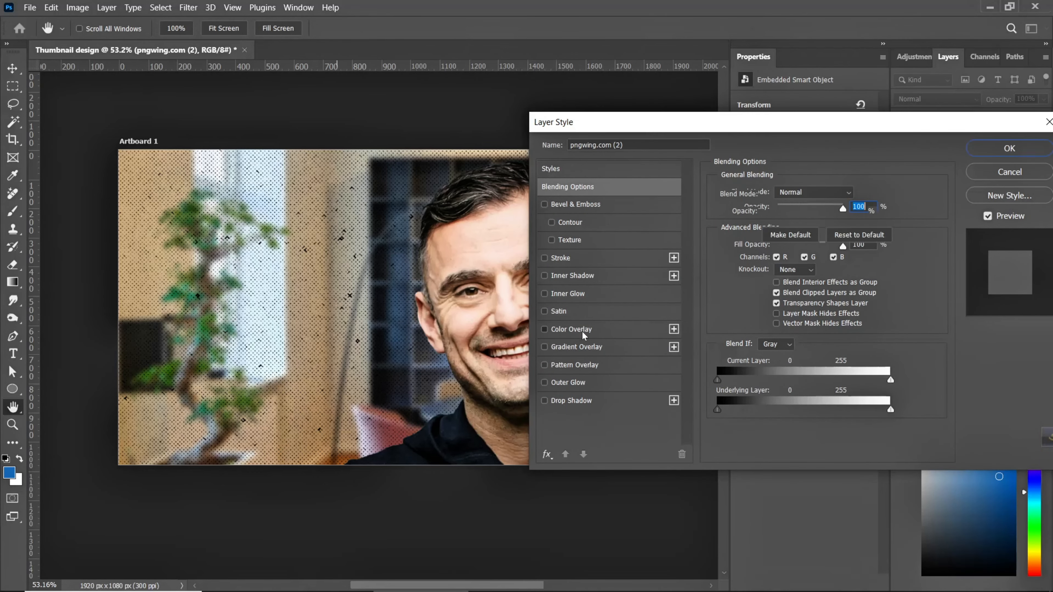
click(985, 154)
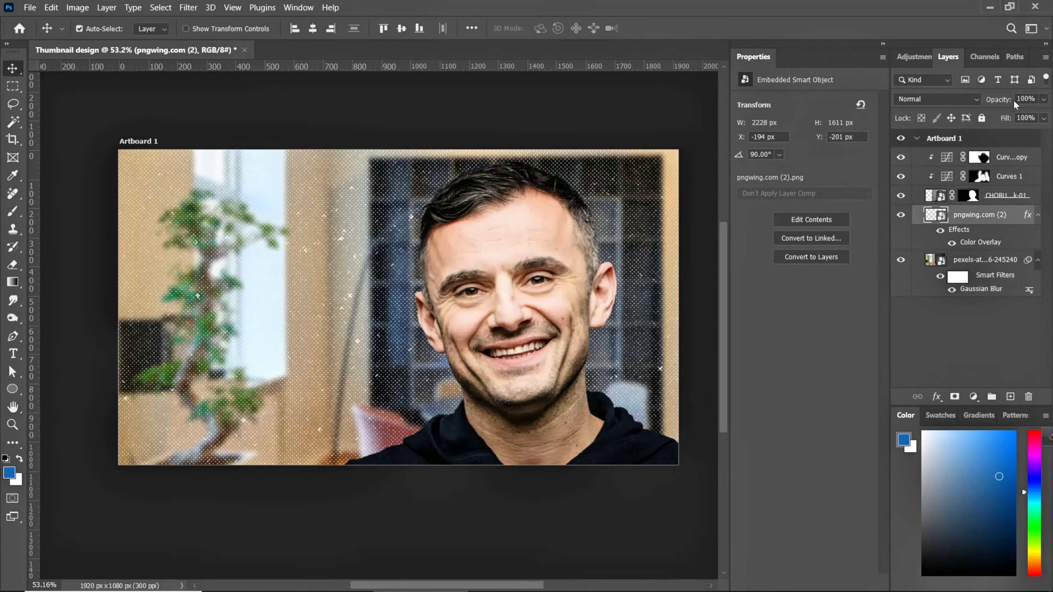
mouse_move(1013, 97)
mouse_down()
mouse_move(978, 112)
mouse_move(1003, 103)
mouse_up()
Apply a Gaussian Blur with a radius of 3.4 pixels to the dotted texture layer.
click(188, 8)
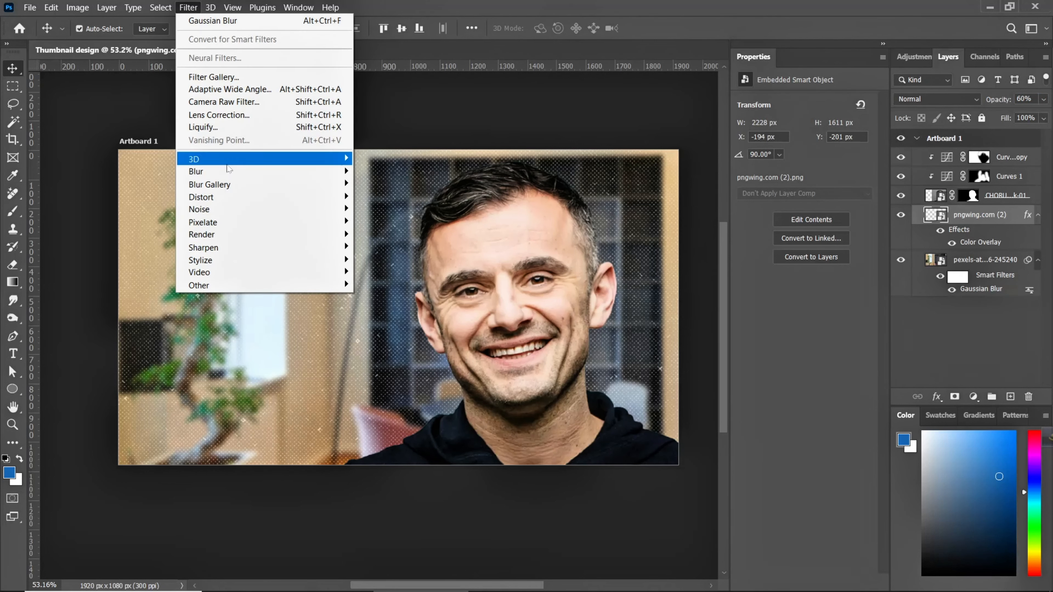
mouse_move(248, 171)
click(390, 221)
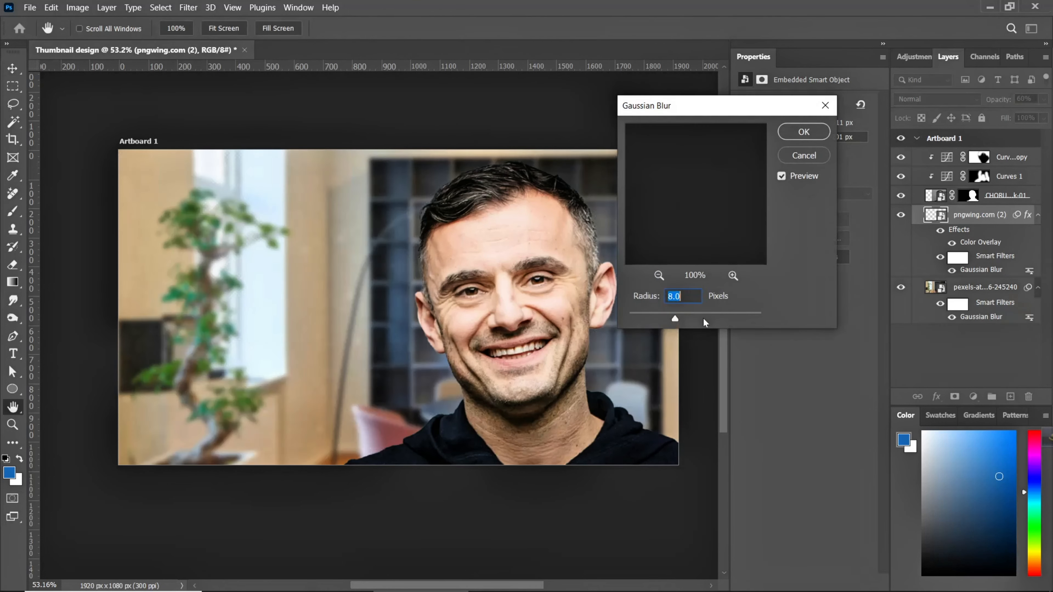
drag(678, 322, 656, 331)
drag(654, 324, 652, 324)
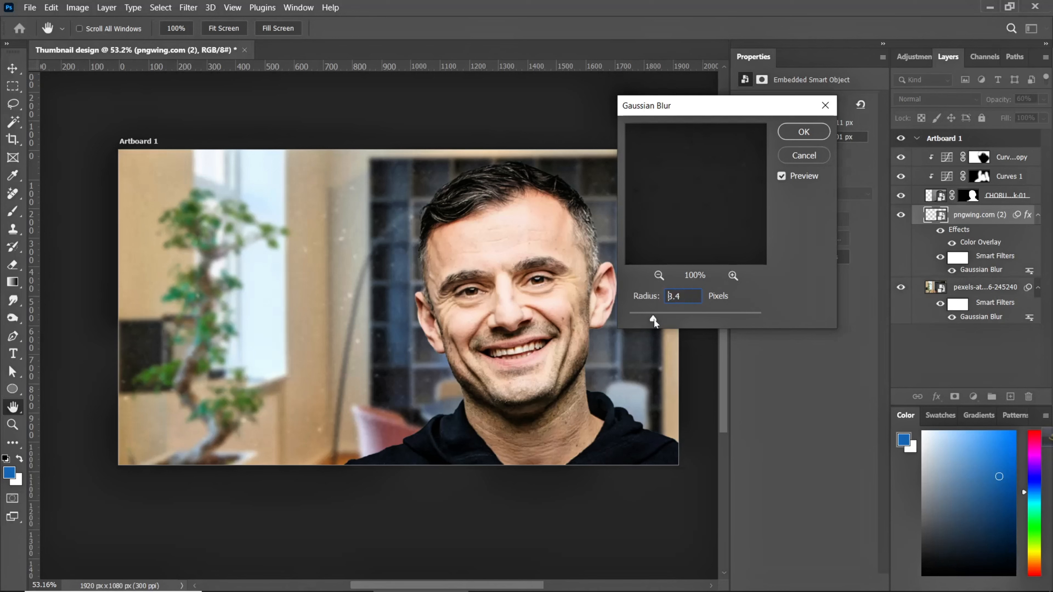
click(804, 132)
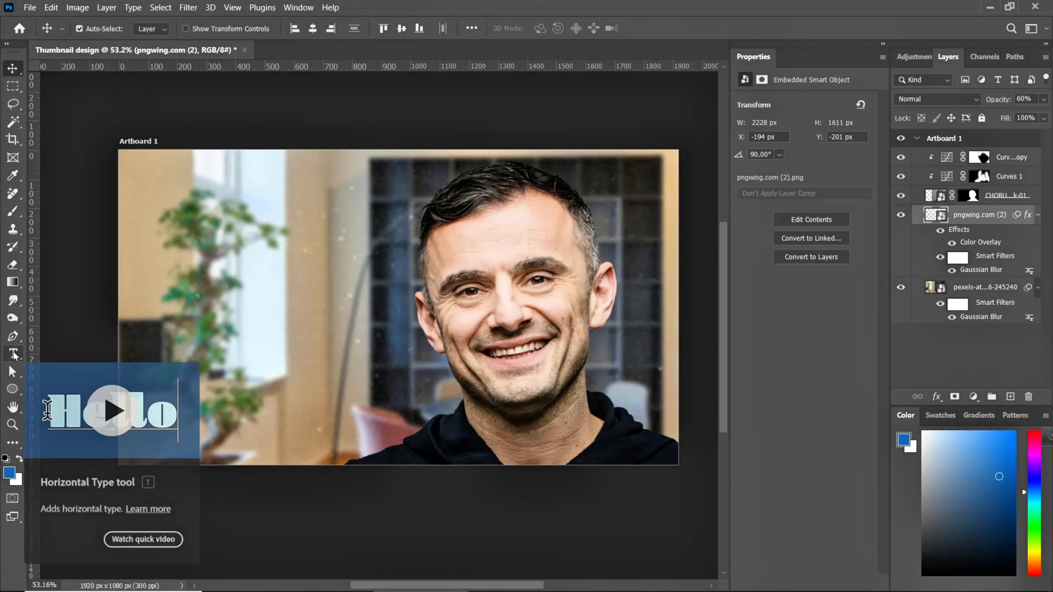
Add a white Montserrat Black text reading MARKETING and move it beside the man's head.
click(14, 354)
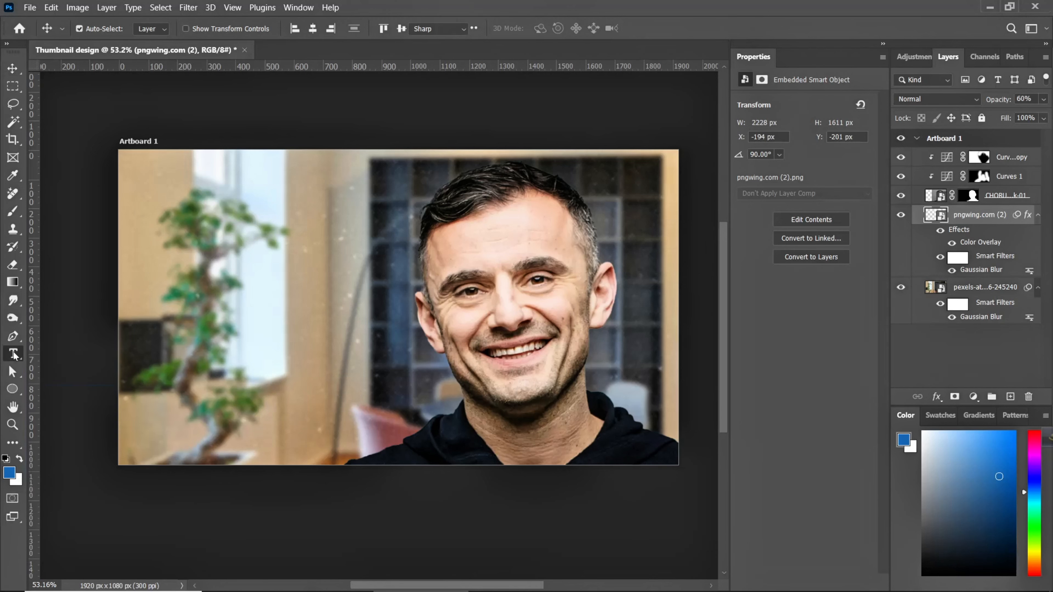
click(197, 233)
text(MARKETING)
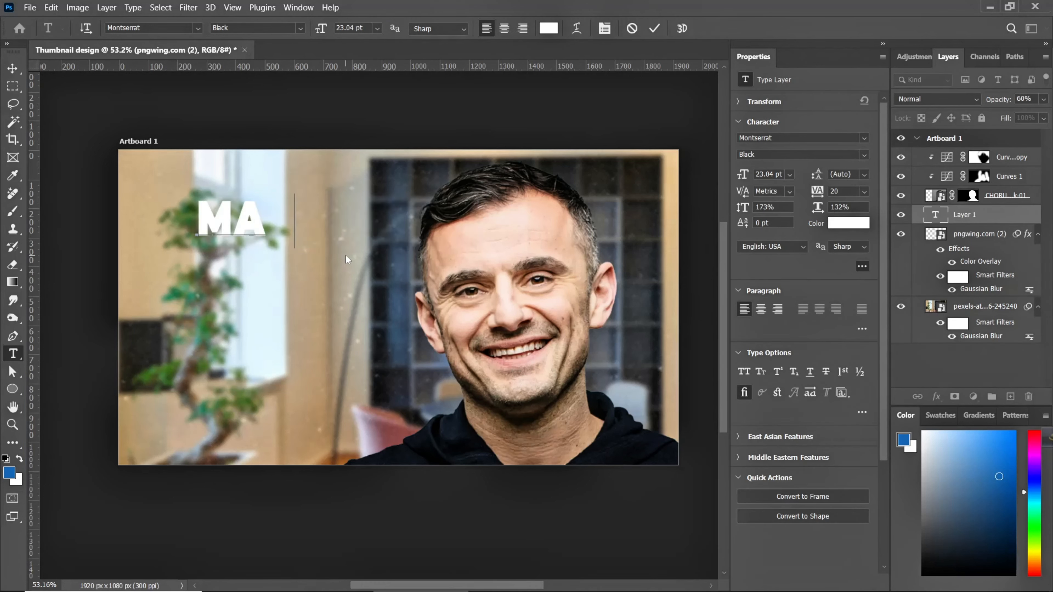
click(12, 69)
drag(286, 227, 229, 253)
Set the MARKETING text size to 24 pt and position it so it clears the man's face.
drag(781, 174, 747, 179)
text(26)
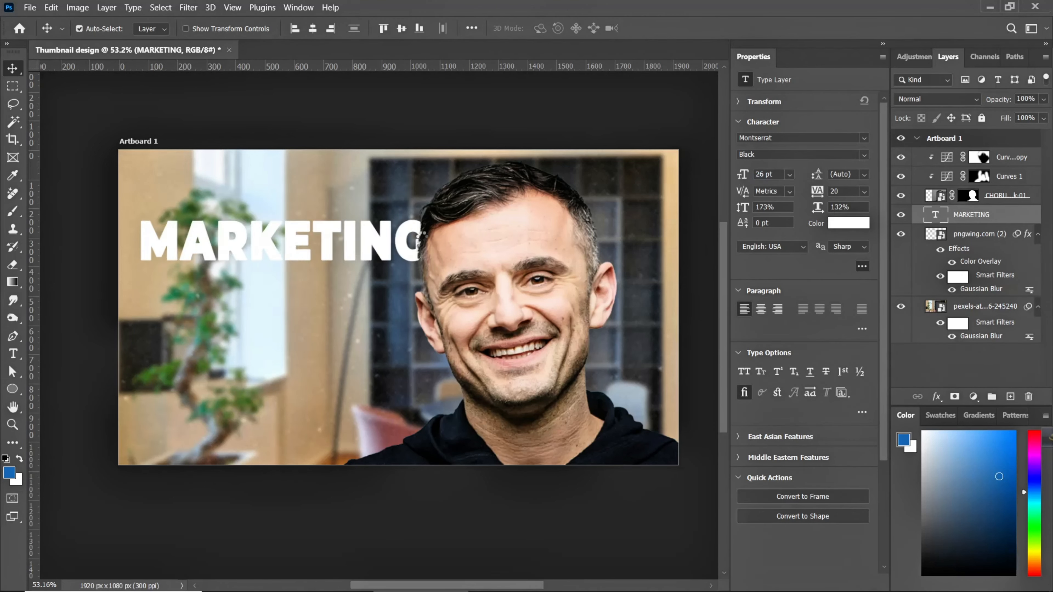
drag(307, 245, 300, 250)
drag(775, 174, 718, 172)
text(24)
key(Return)
drag(304, 262, 310, 258)
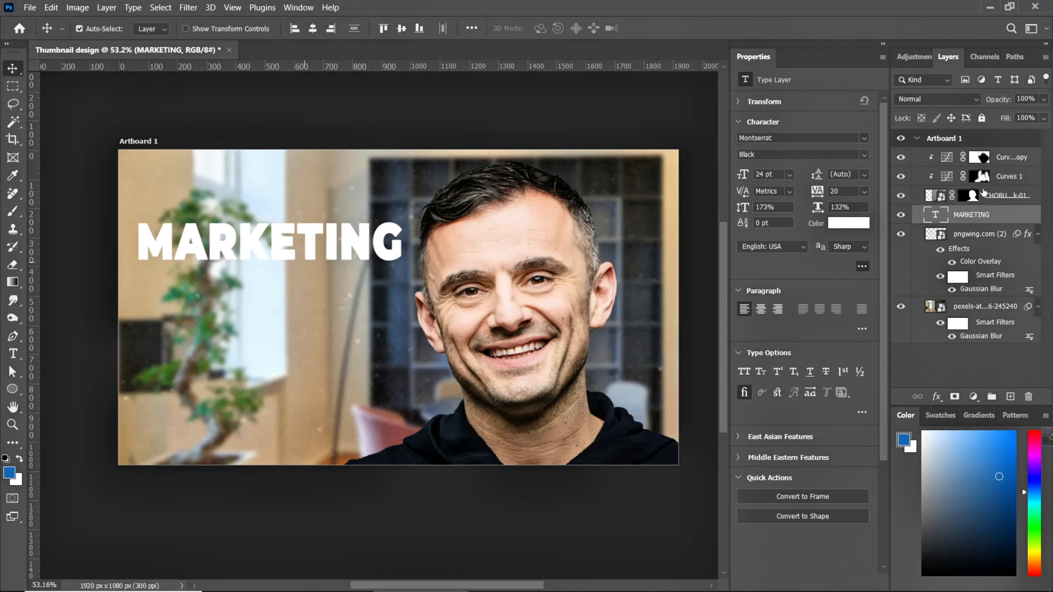
Add a black Drop Shadow to the MARKETING text with 100% opacity, 3 px distance, 23% spread and 35 px size.
right_click(1014, 219)
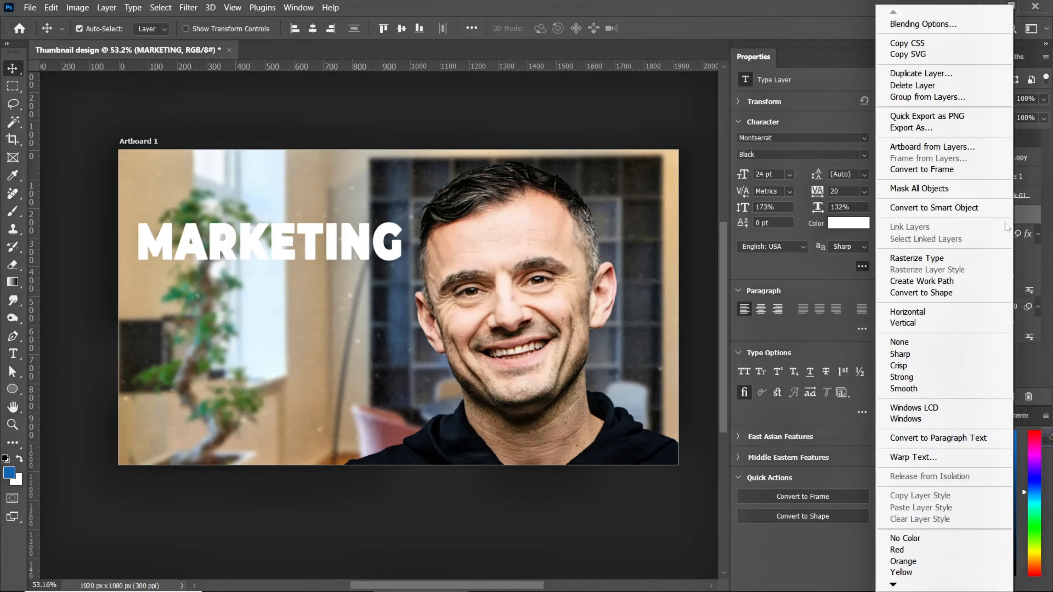
click(947, 25)
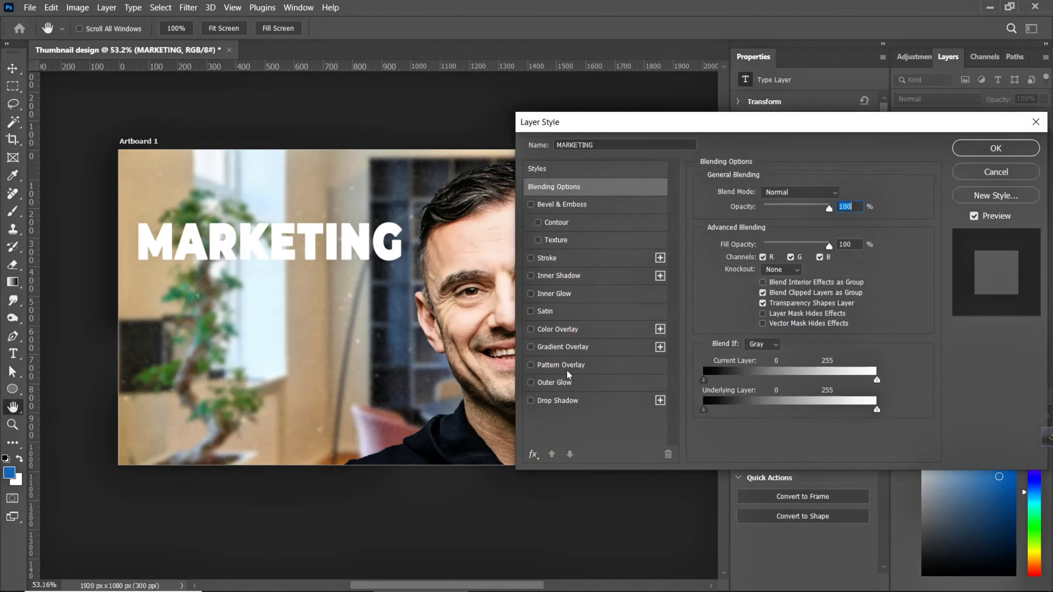
click(567, 402)
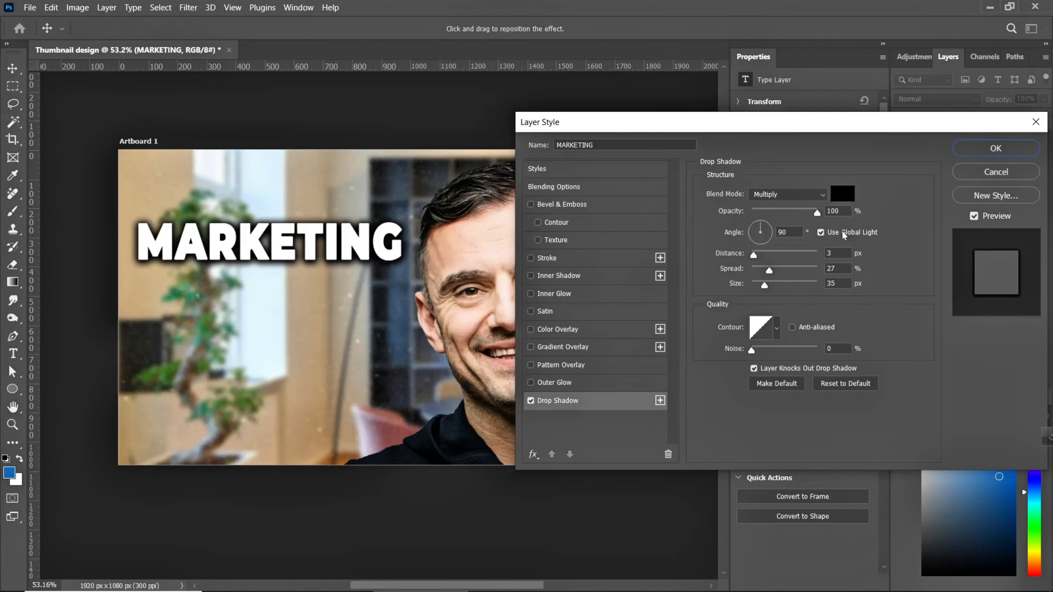
double_click(847, 211)
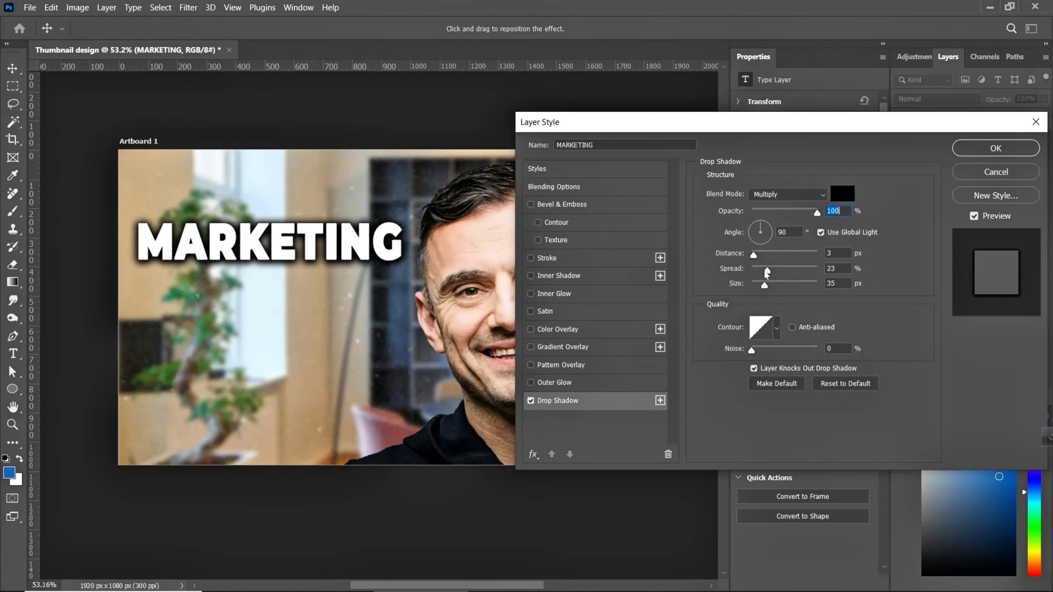
drag(773, 269, 767, 273)
key(Tab)
click(974, 148)
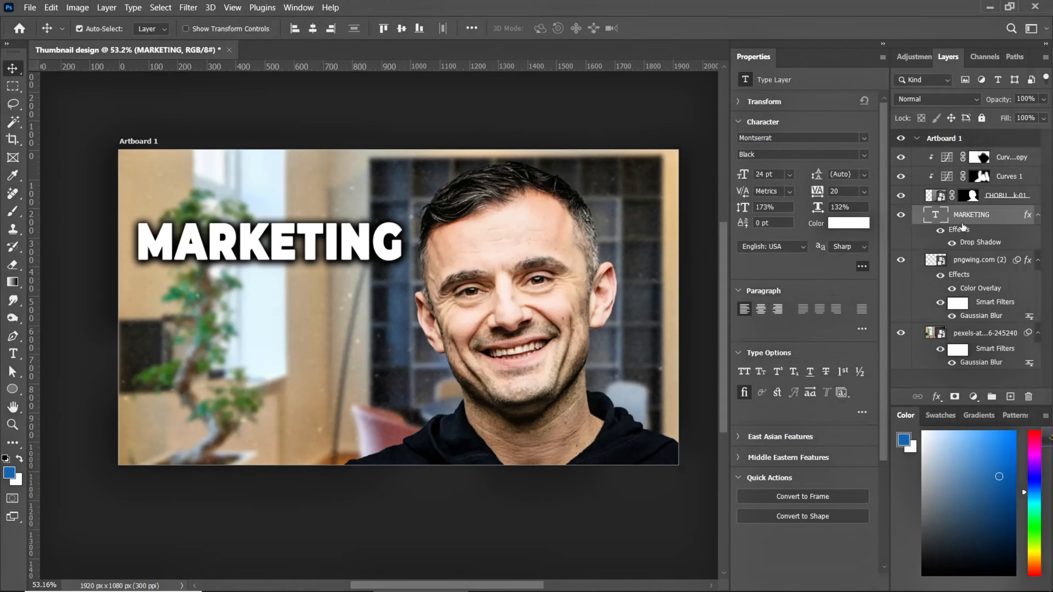
Duplicate the MARKETING text directly below itself and change the copy's wording to WITH.
drag(250, 242, 250, 303)
double_click(244, 295)
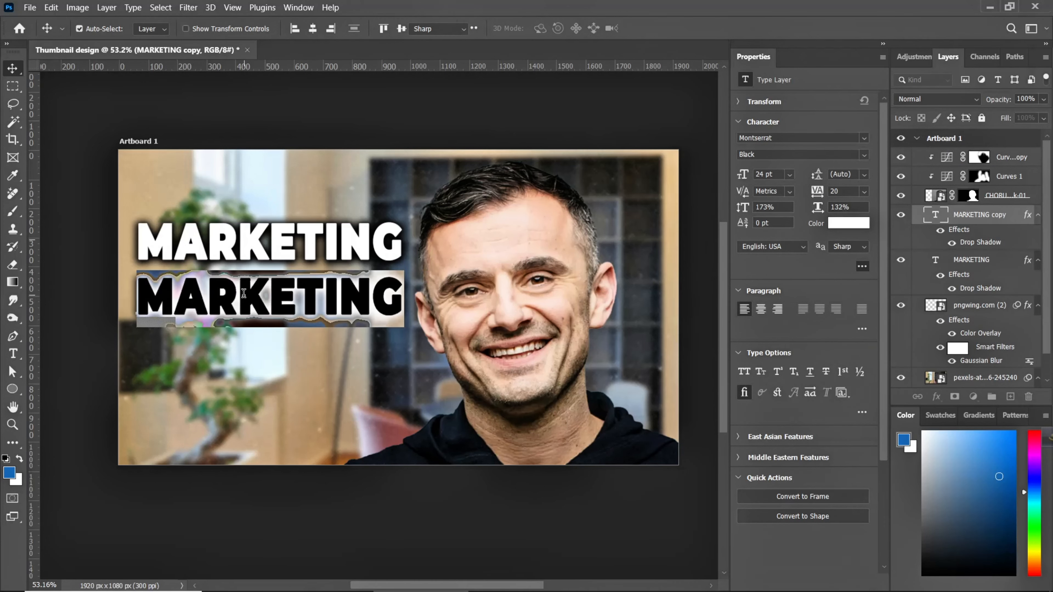
text(WITH)
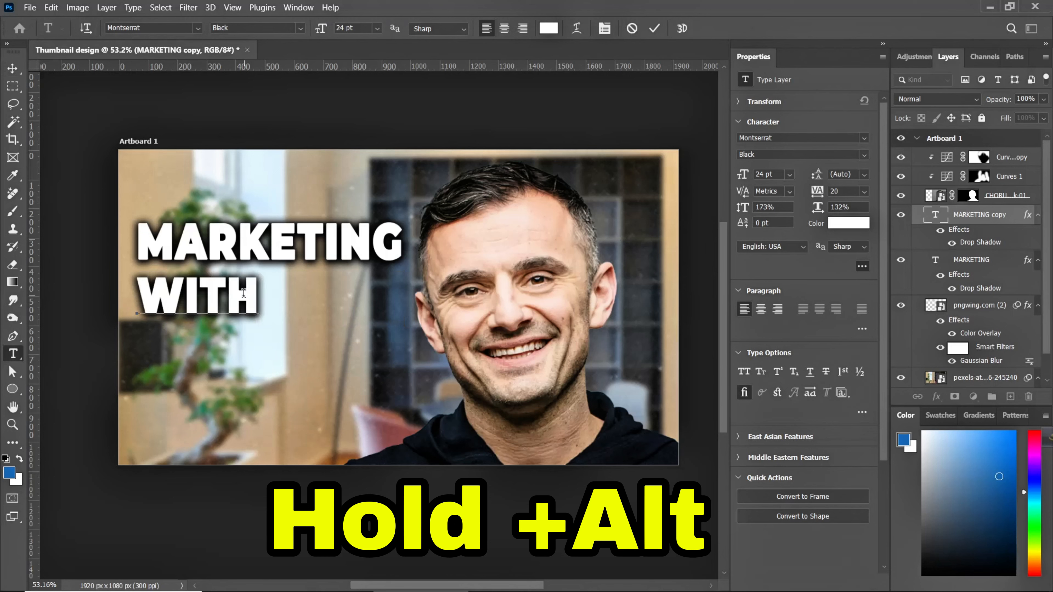
click(12, 68)
Duplicate the WITH text diagonally below itself and change the copy's wording to AI.
drag(212, 308, 327, 353)
double_click(328, 353)
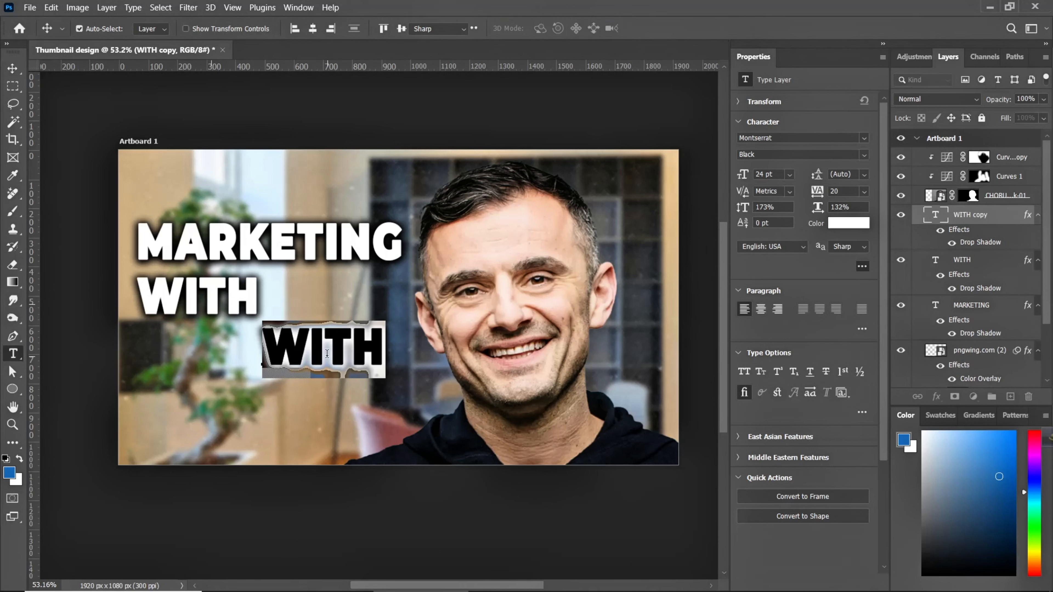
text(AI)
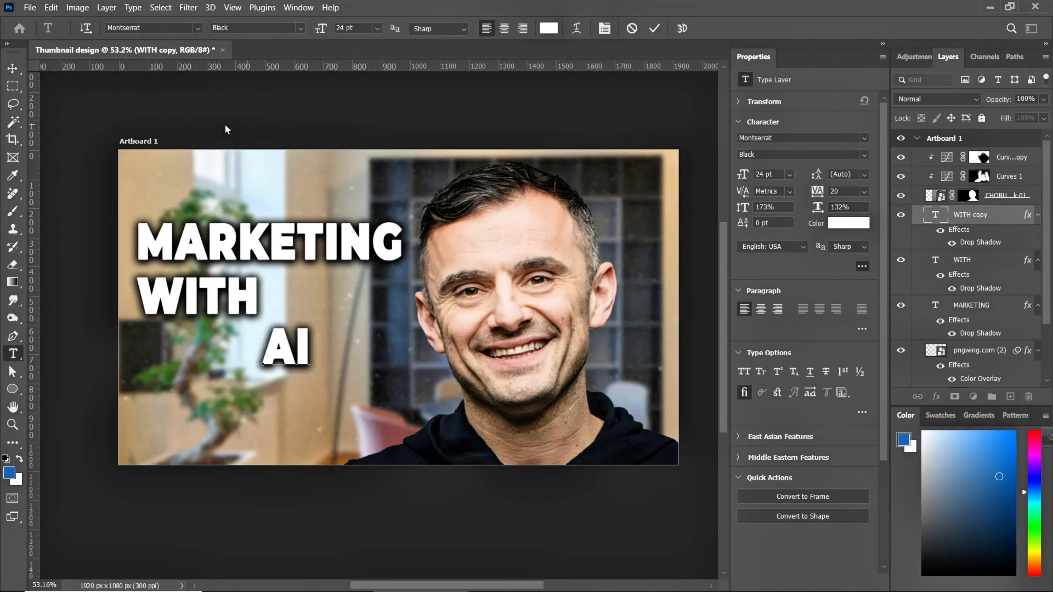
click(13, 69)
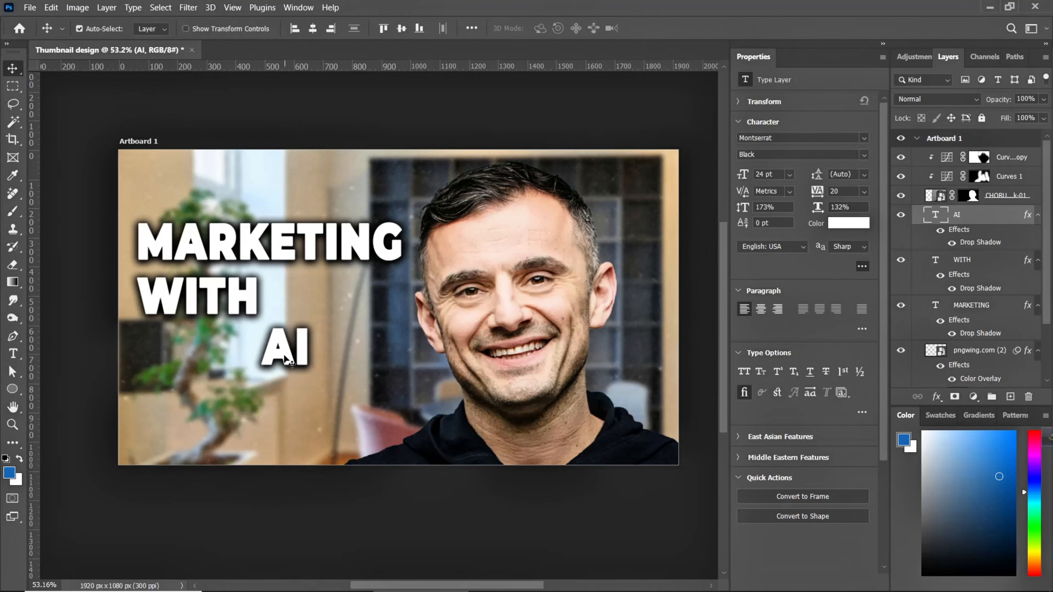
Enlarge the AI text to about 343% and position it beside WITH, beneath the MARKETING line.
key(ctrl+t)
drag(309, 378, 377, 456)
drag(337, 392, 344, 328)
drag(388, 398, 417, 432)
drag(394, 373, 372, 368)
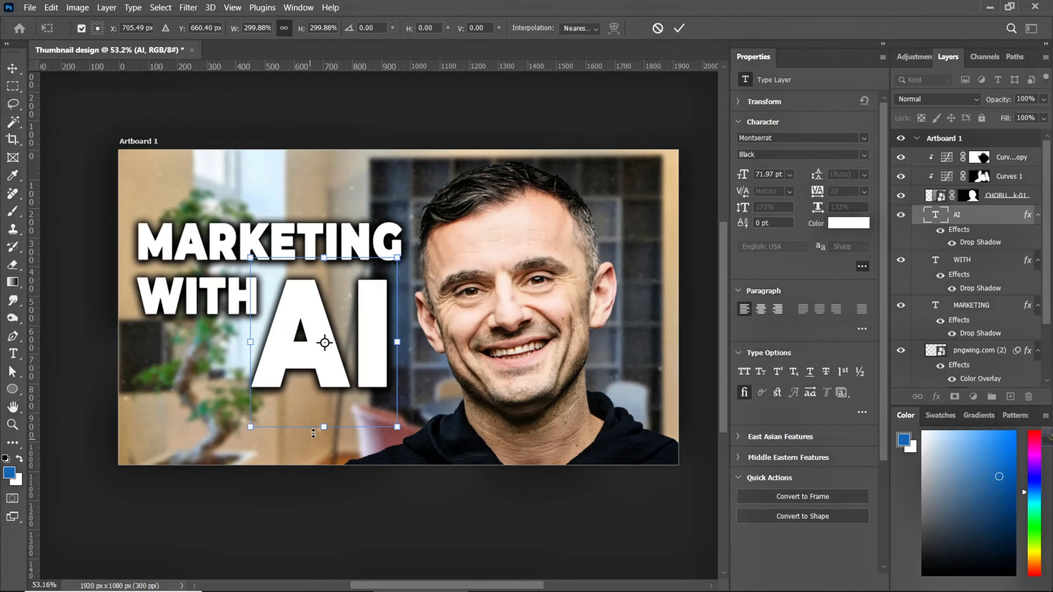
drag(320, 429, 322, 453)
drag(330, 390, 330, 385)
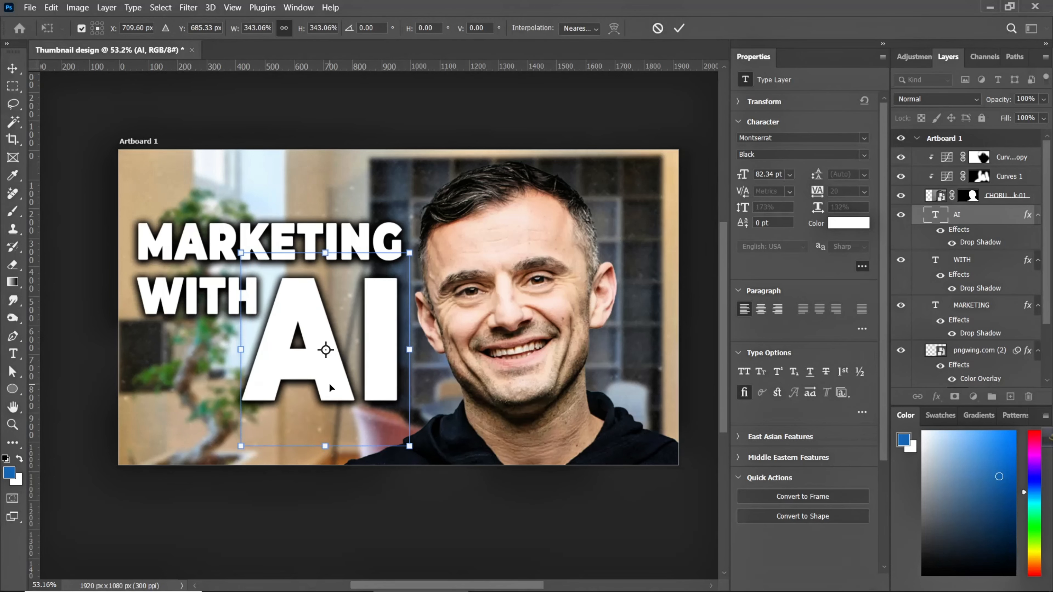
key(Return)
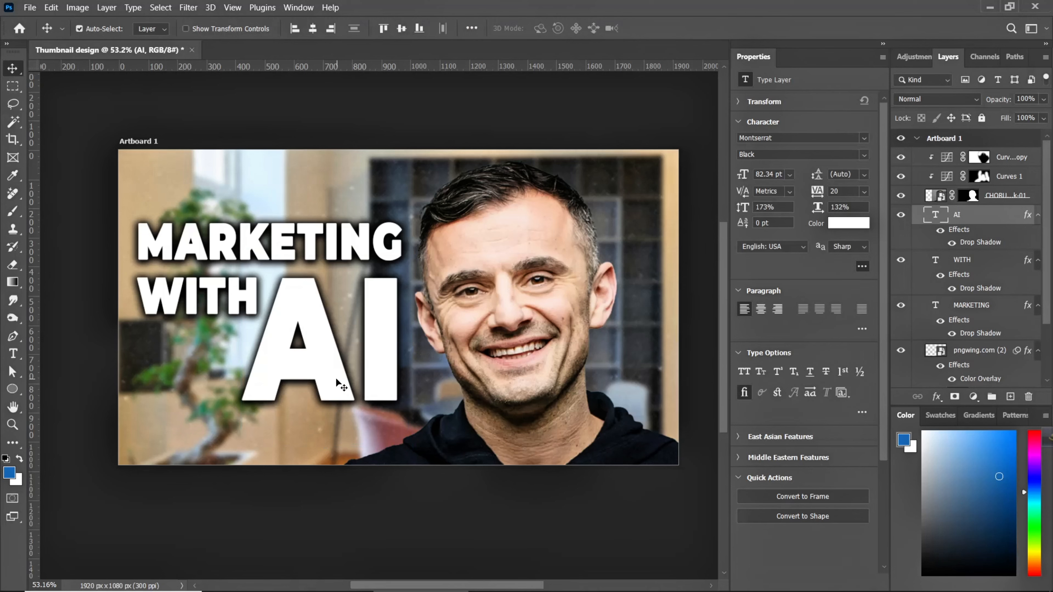
Hide the dotted texture layer and show it again to compare the background with and without it.
scroll(260, 239, up, 1)
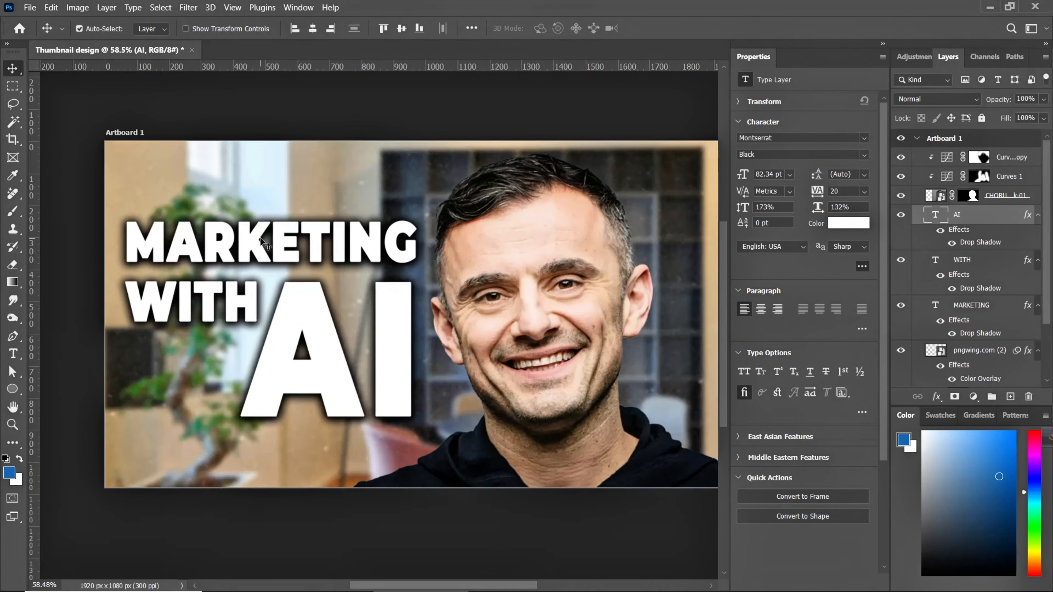
scroll(260, 240, up, 1)
click(292, 253)
scroll(991, 314, down, 1)
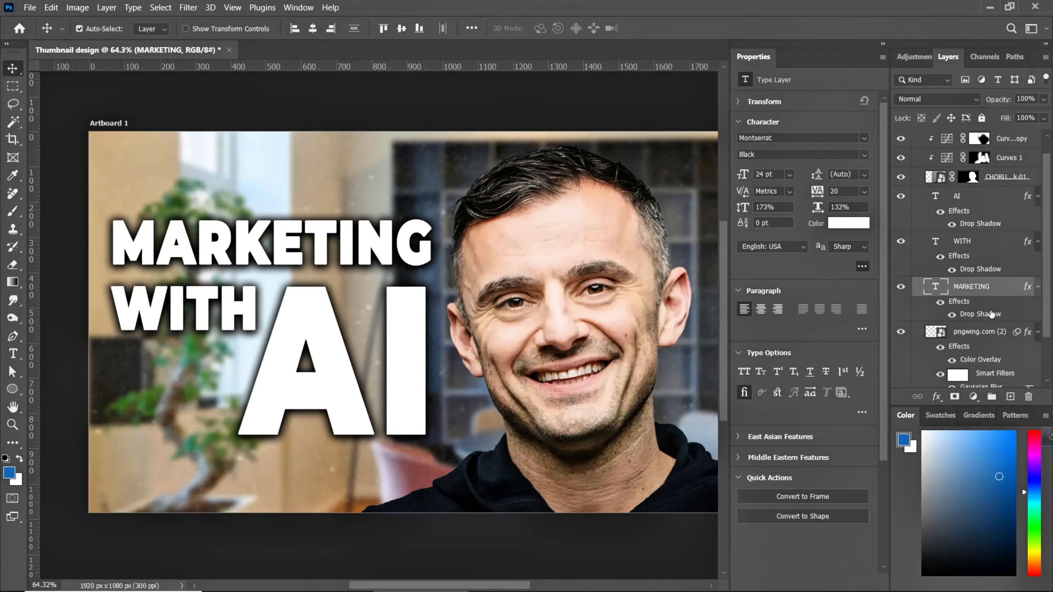
scroll(991, 314, down, 1)
click(966, 282)
click(902, 282)
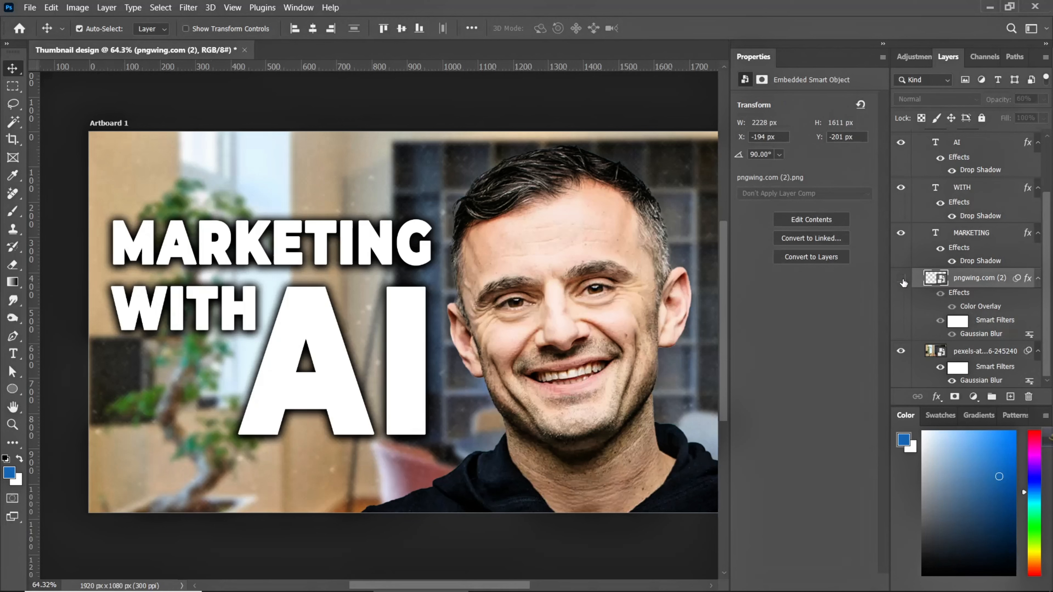
click(901, 282)
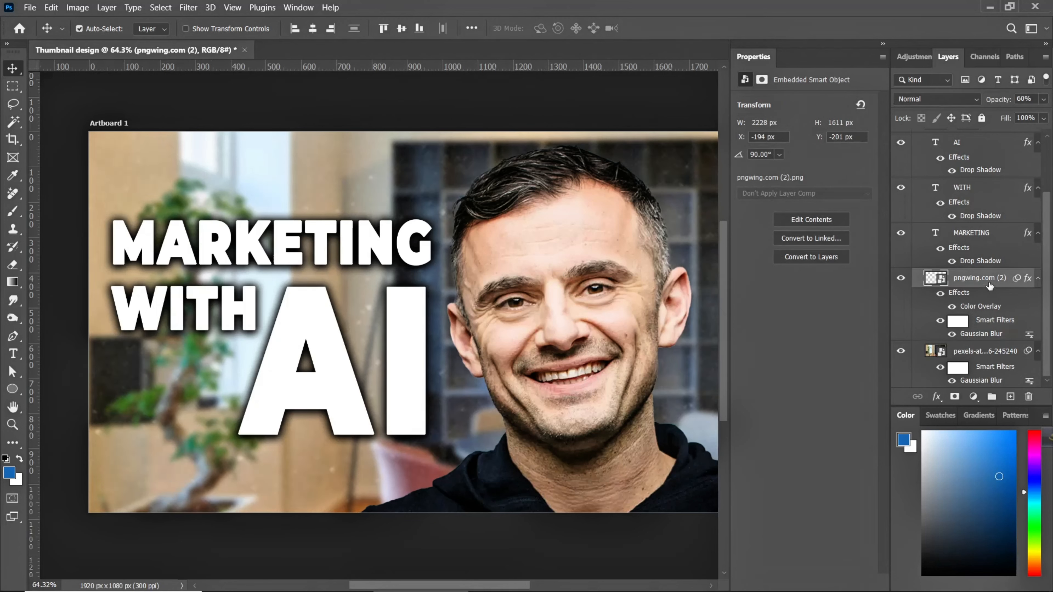
Copy the dotted texture above MARKETING, clip it to that text, hide its Color Overlay and set its opacity to 66%.
drag(978, 286, 969, 226)
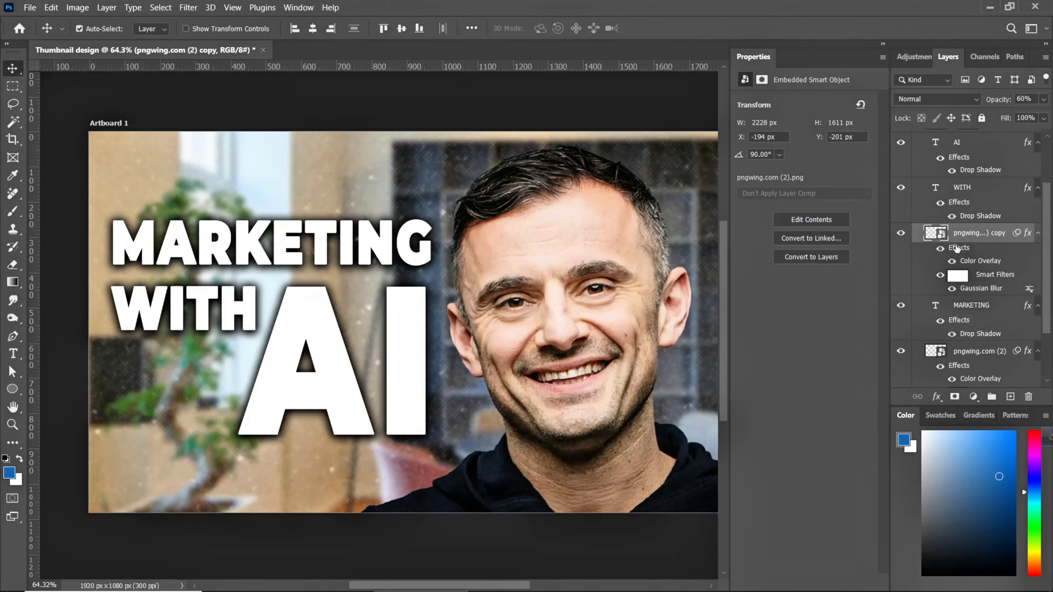
right_click(1000, 236)
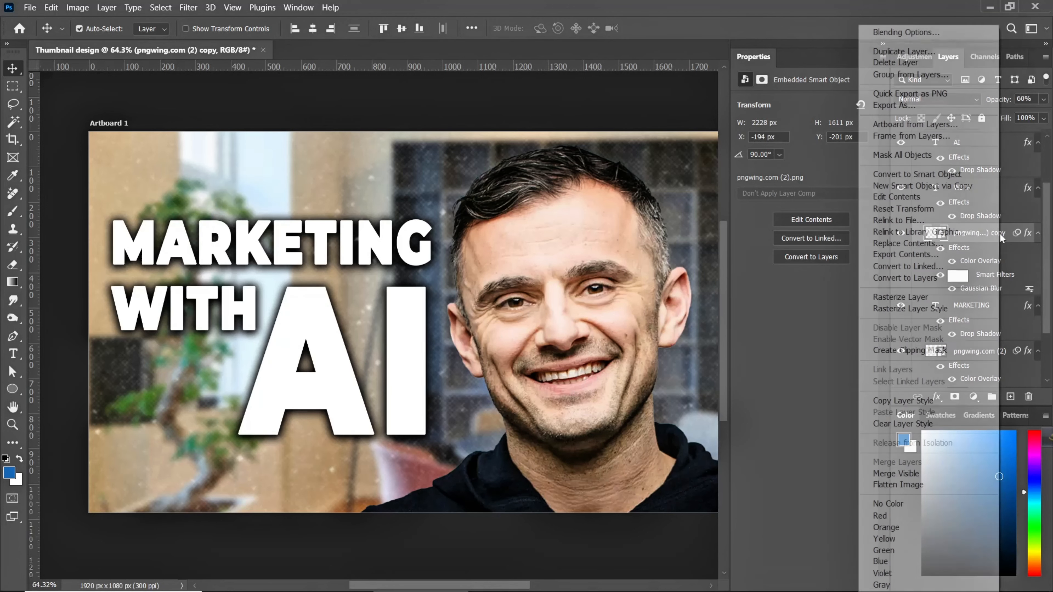
click(892, 354)
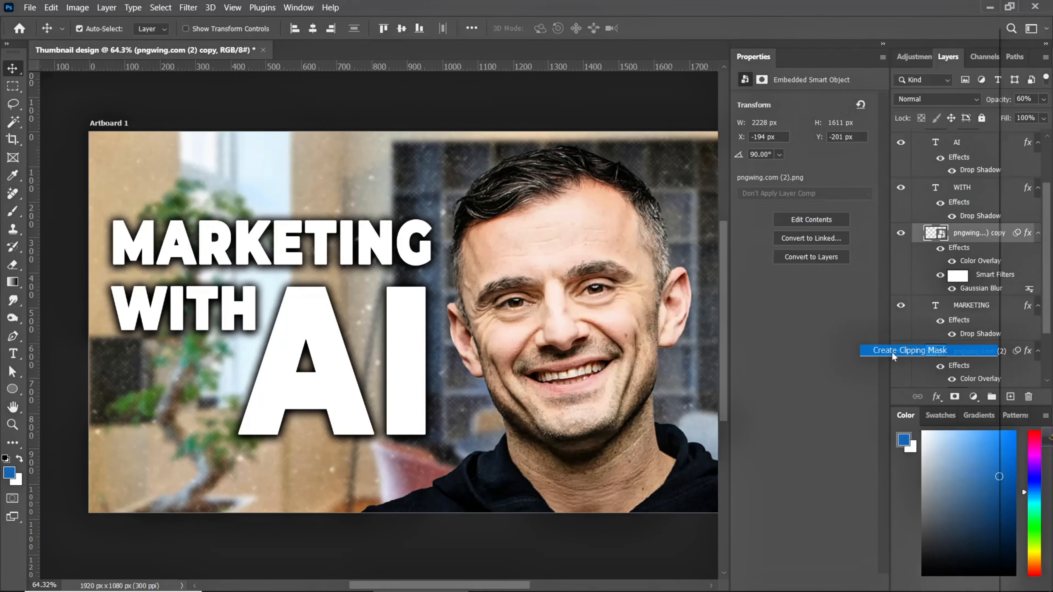
click(961, 261)
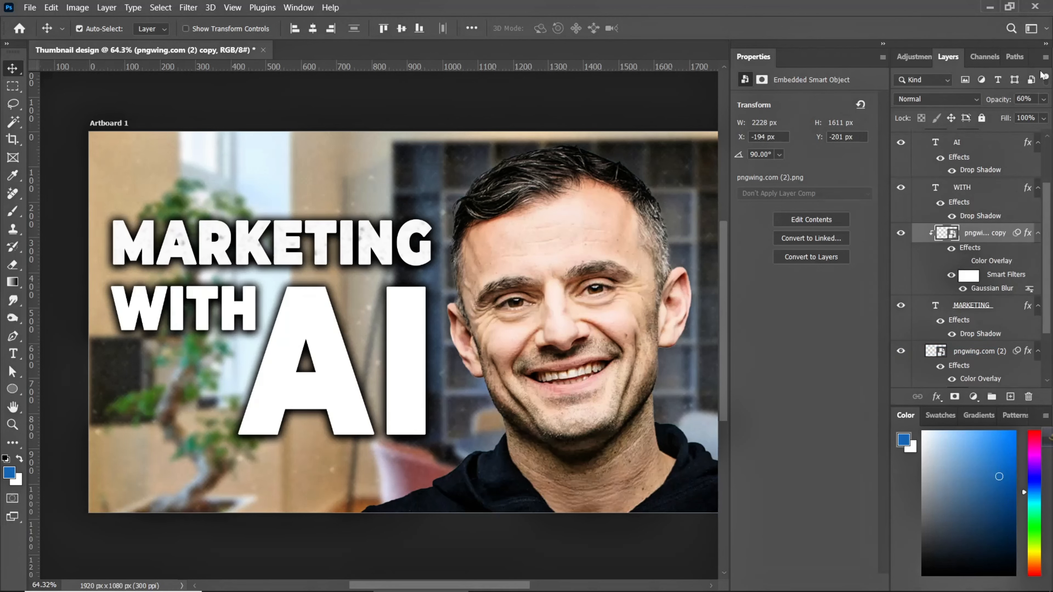
drag(997, 102, 1001, 112)
Duplicate the clipped dotted texture above the WITH text and clip the copy to WITH.
drag(984, 240, 975, 251)
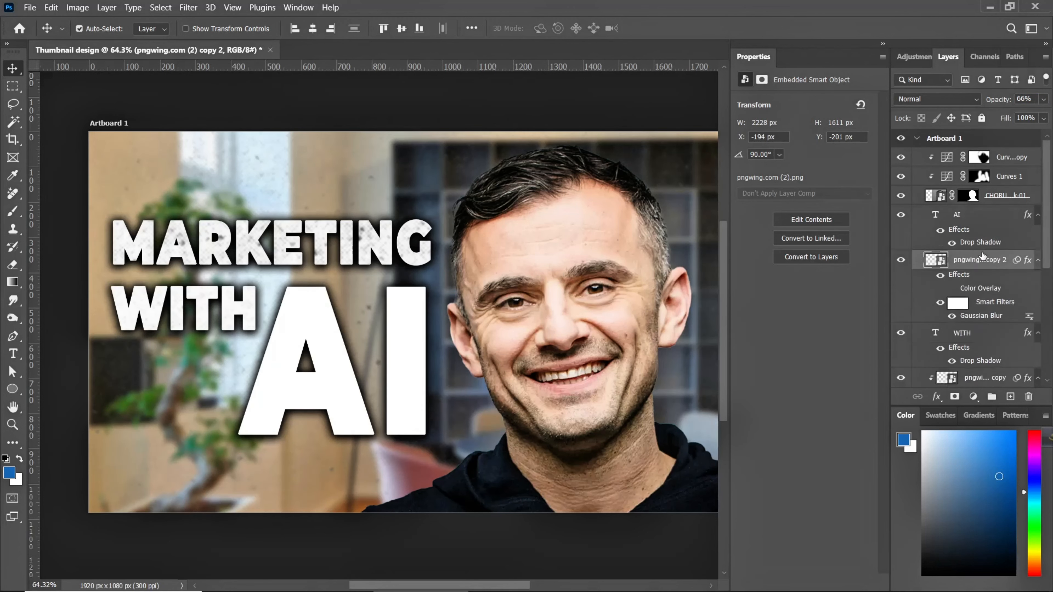
right_click(991, 262)
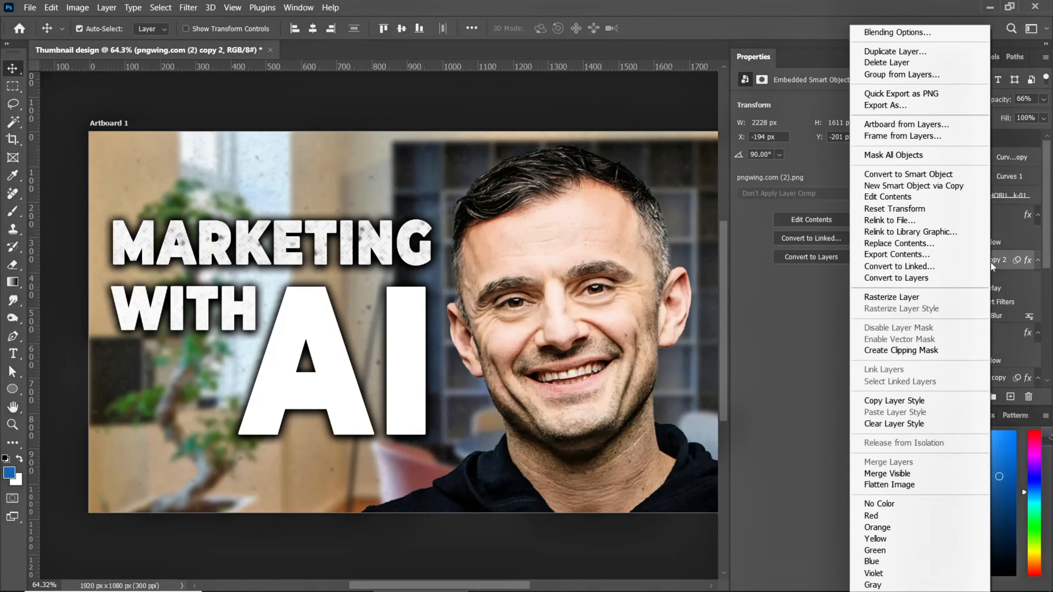
click(889, 354)
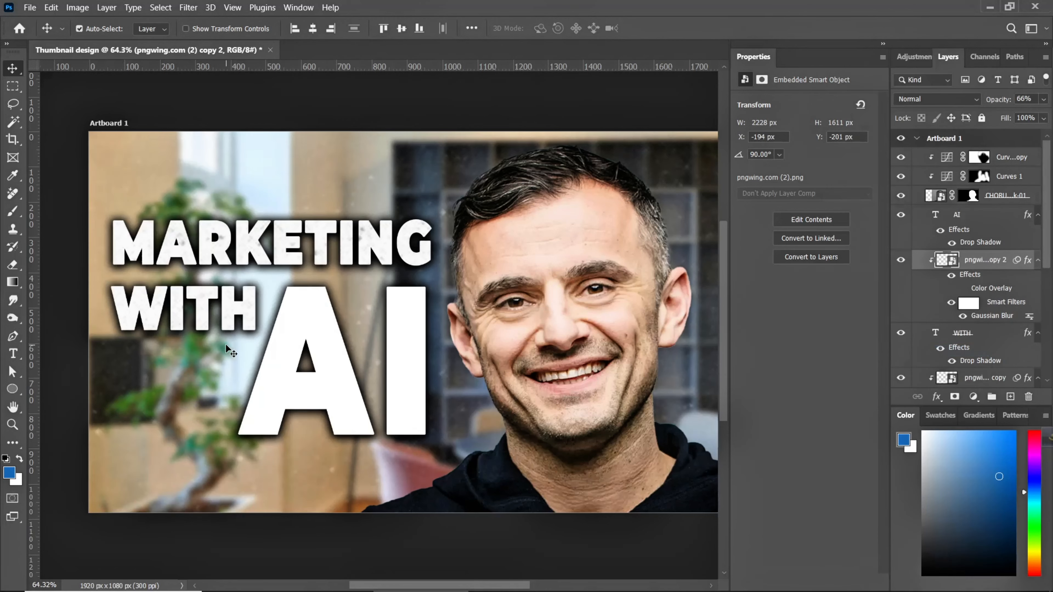
Place the circuit-brain image 1663862251064.png above the AI text layer and move it over the AI lettering.
key(ctrl+minus)
click(293, 302)
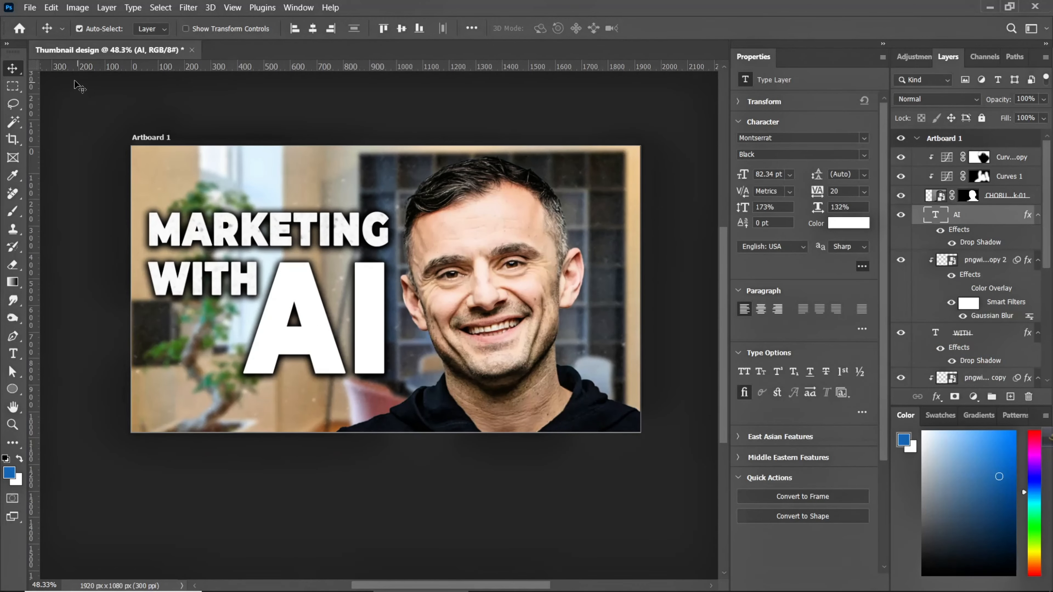
click(29, 7)
click(70, 267)
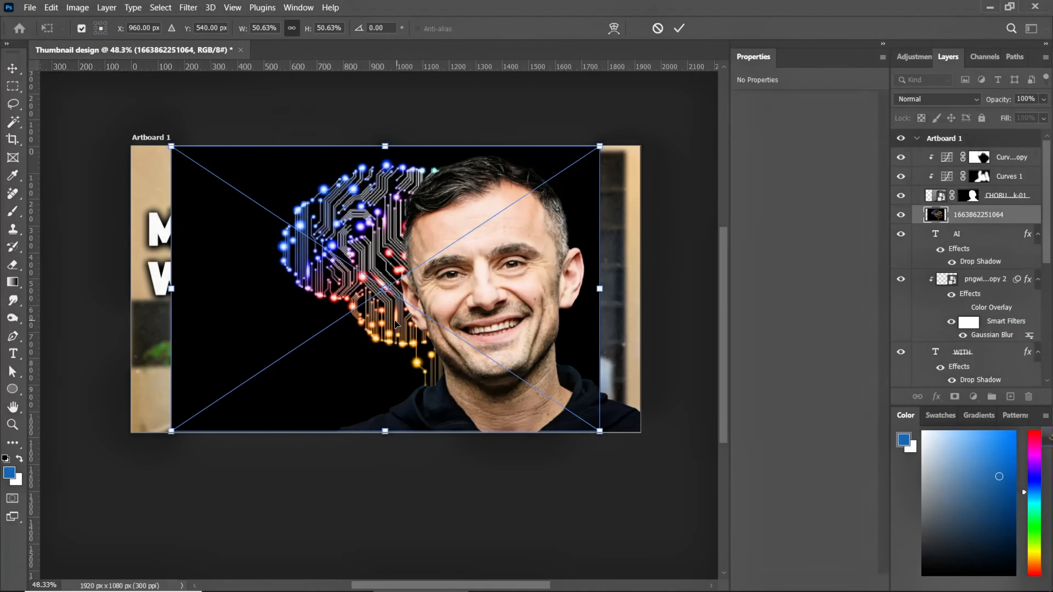
drag(396, 324, 318, 376)
click(678, 28)
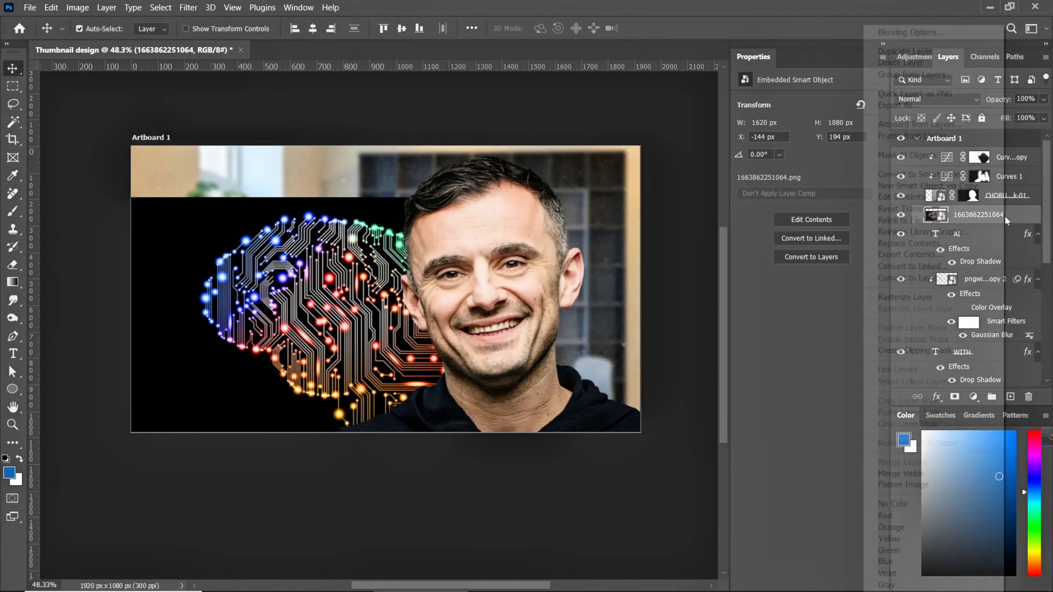
Clip the circuit-brain image to the AI text and shift it to X -255 px, Y 268 px.
right_click(1005, 216)
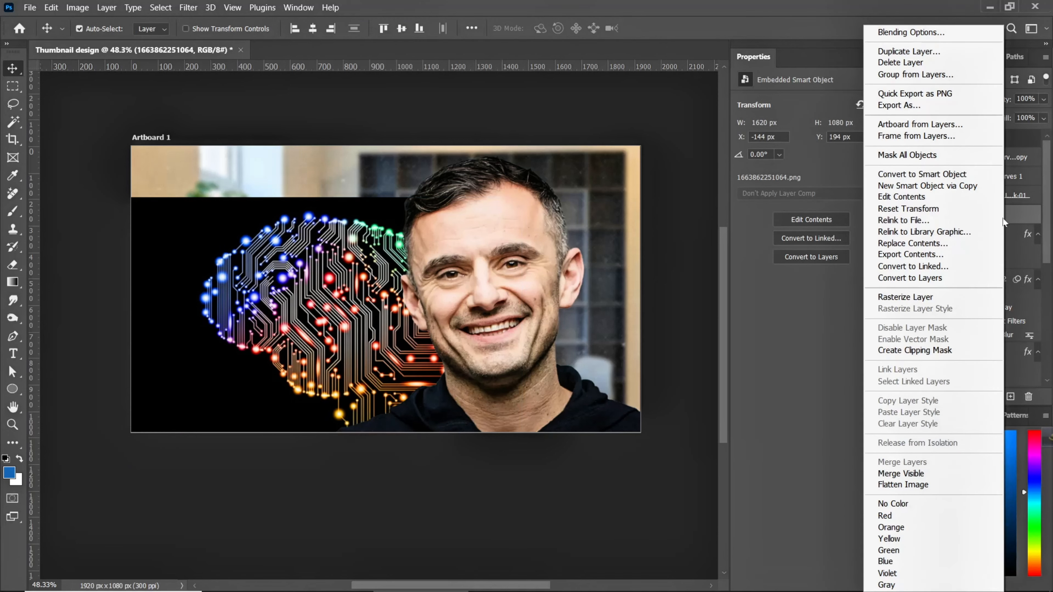
click(908, 352)
drag(323, 346, 291, 361)
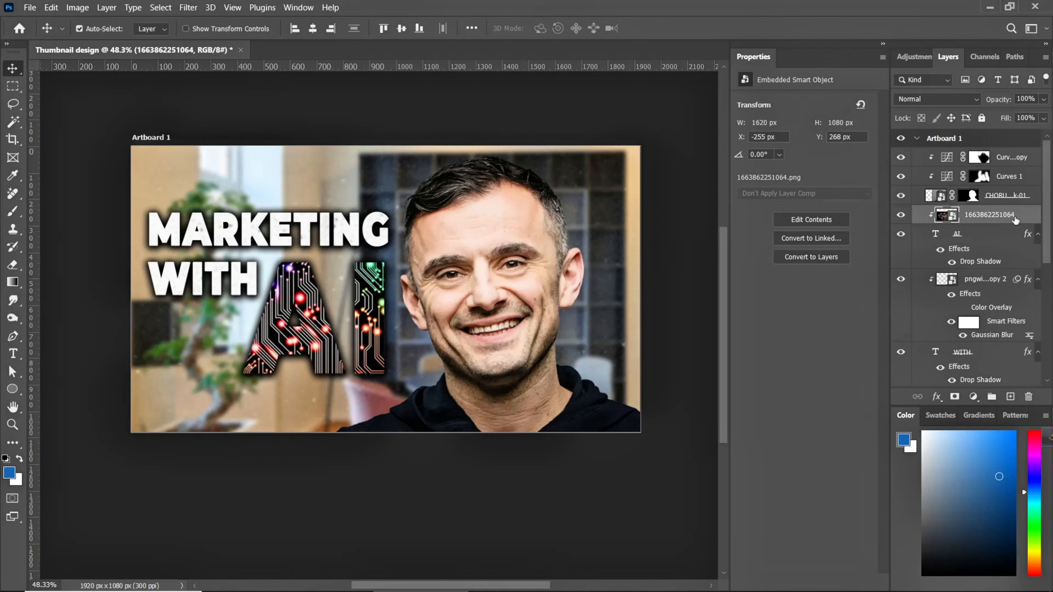
Add a 5 px white outside stroke to the AI text layer.
click(978, 233)
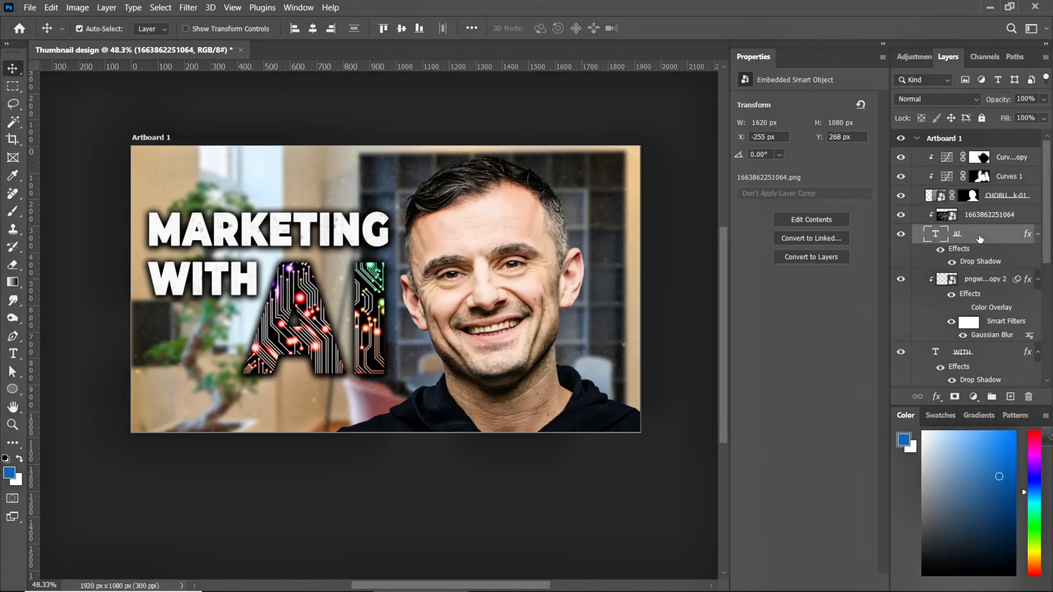
right_click(982, 236)
key(Escape)
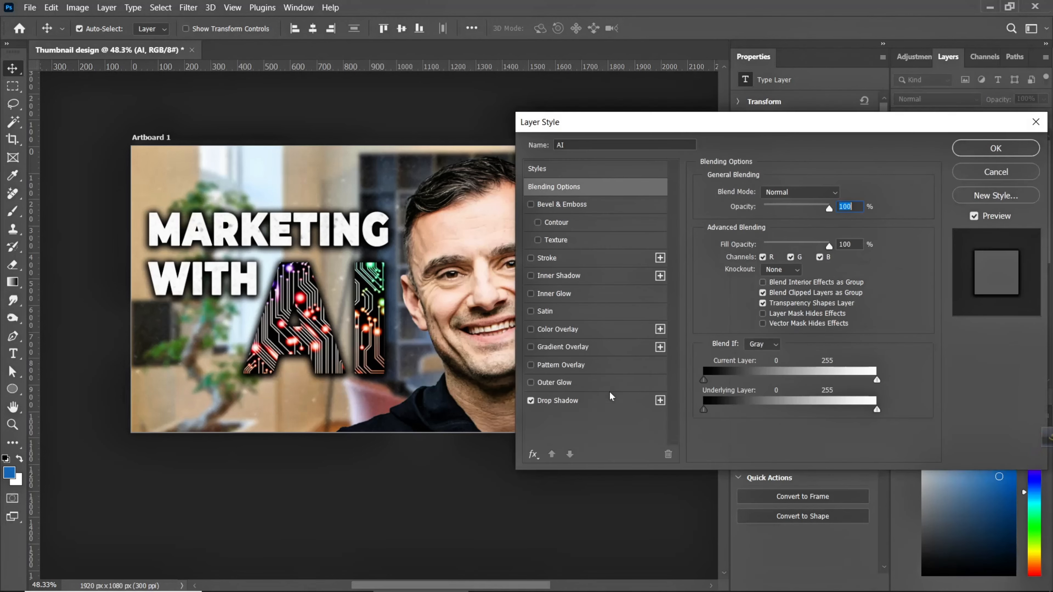
click(564, 261)
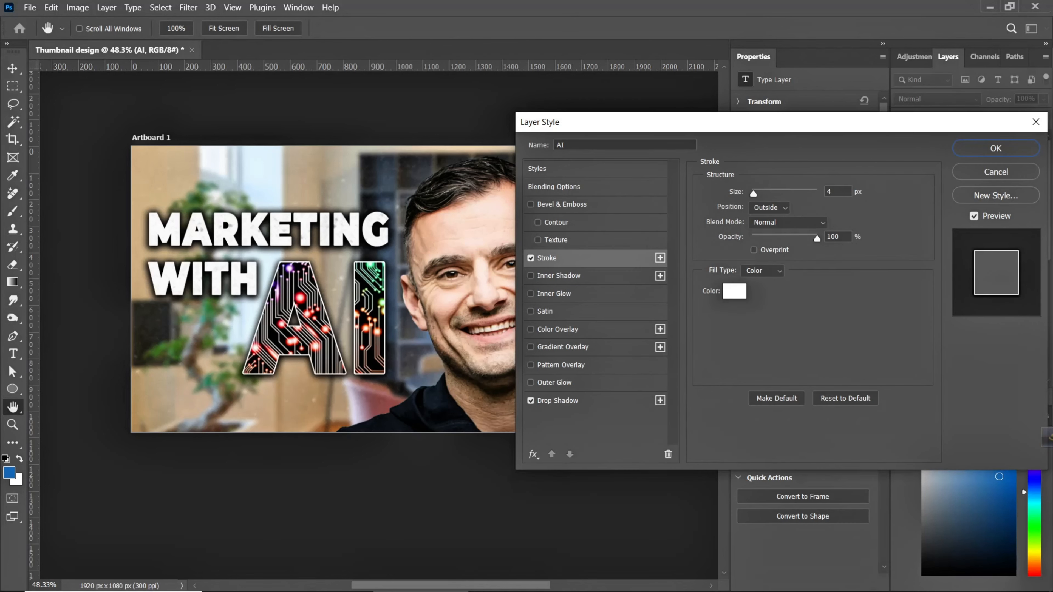
click(835, 191)
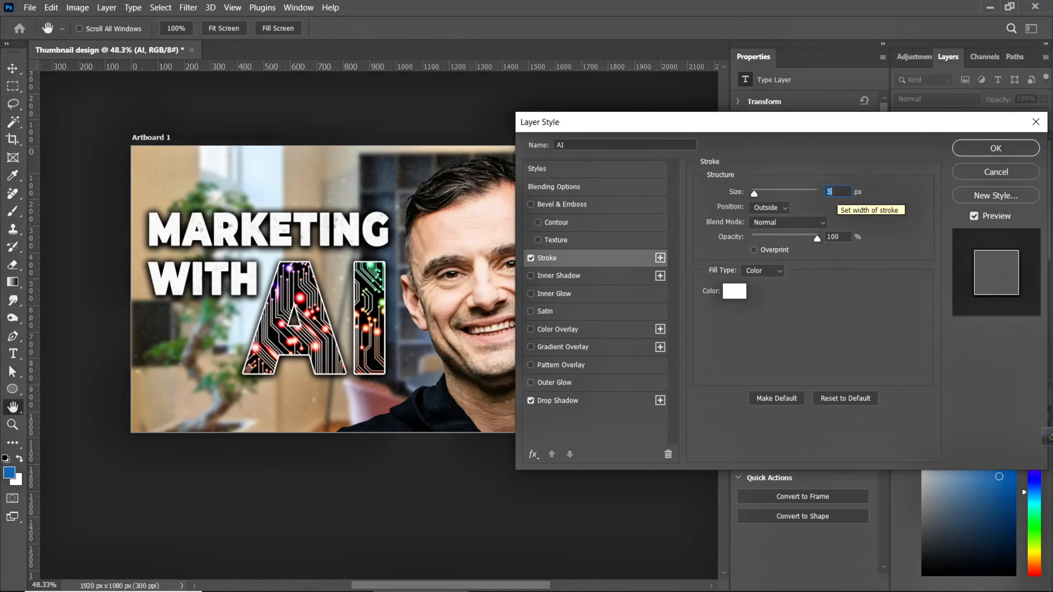
click(986, 155)
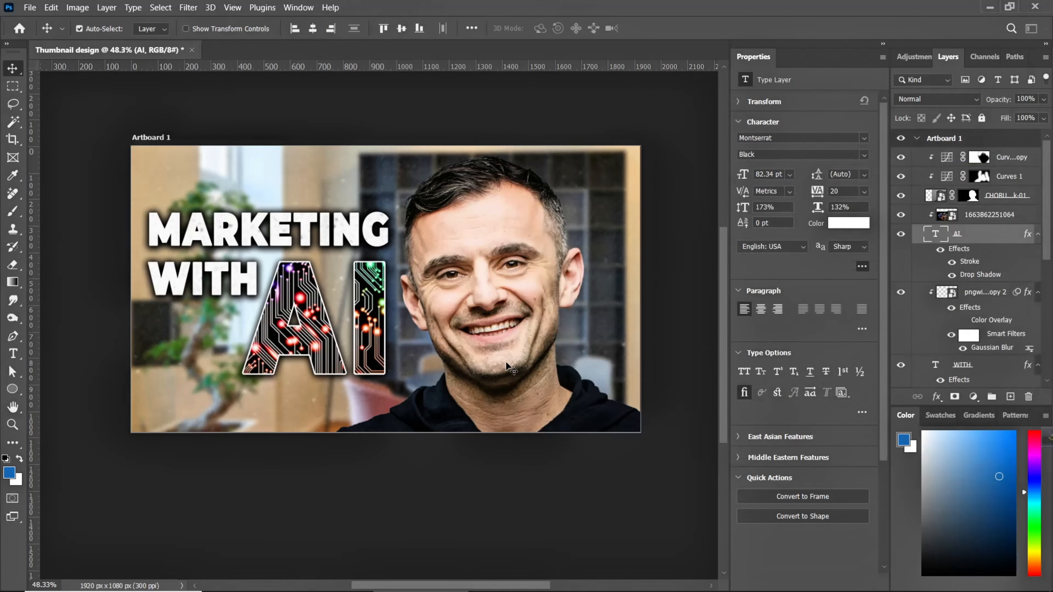
Add a new empty layer directly beneath the portrait layer.
scroll(503, 295, up, 1)
click(502, 291)
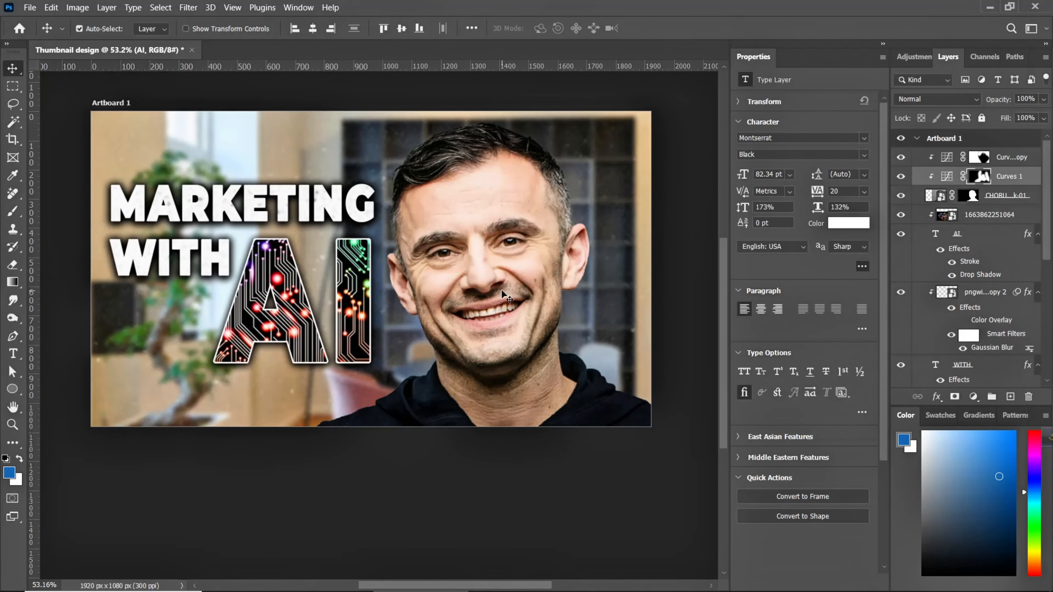
click(990, 204)
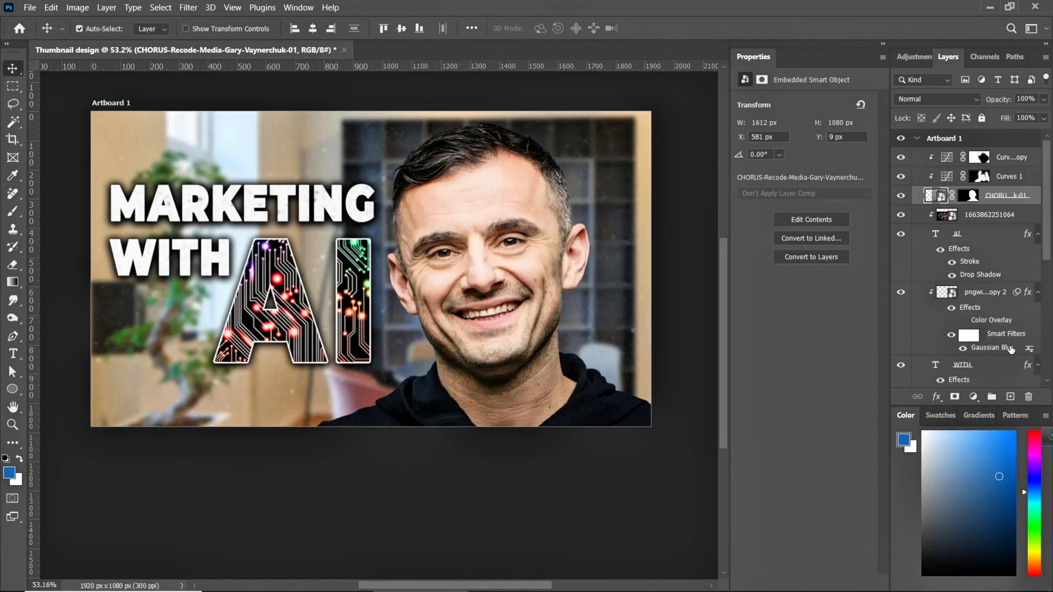
ctrl+click(1010, 397)
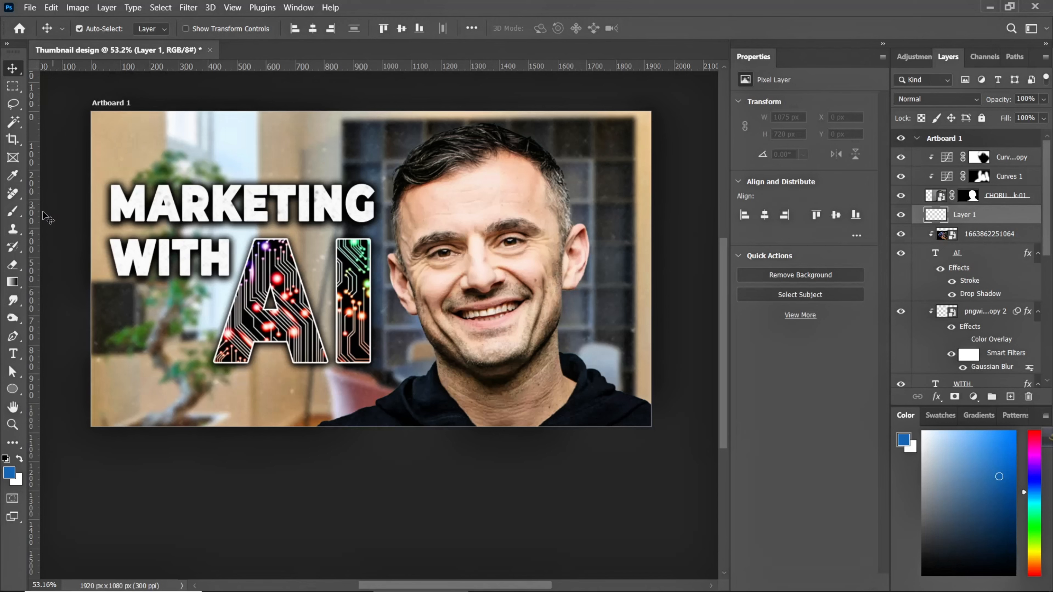
Paint a soft glow in blue #1e6fbb behind the portrait with a 1074 px brush and set the layer's blend mode to Overlay.
click(15, 215)
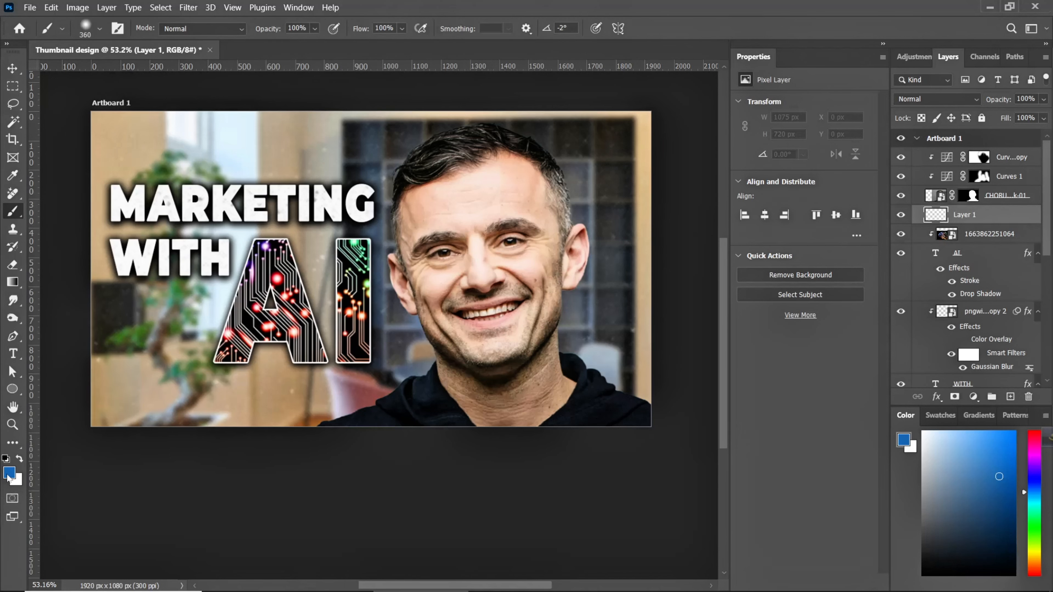
click(8, 473)
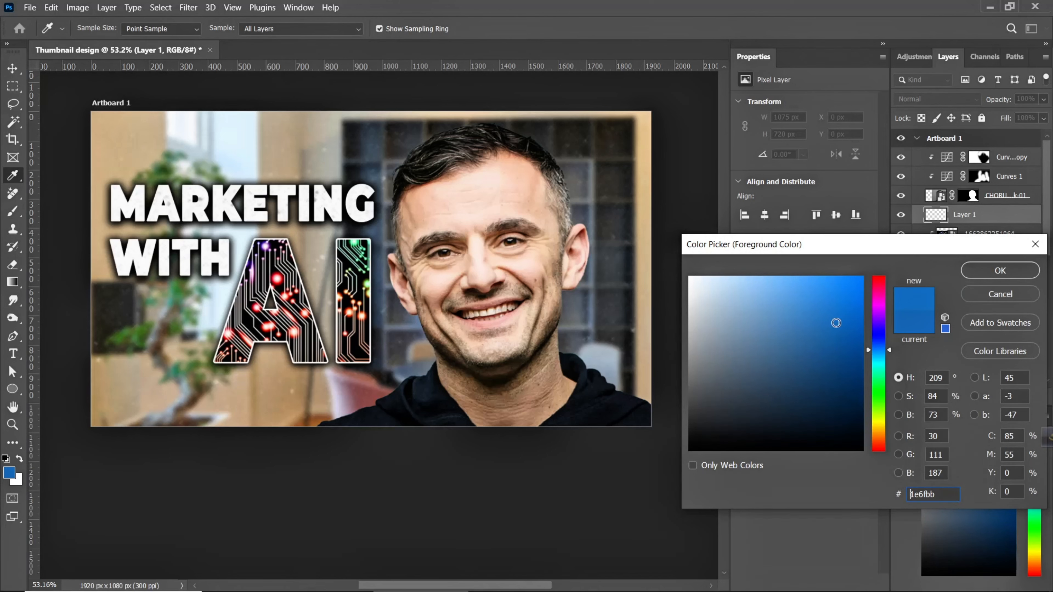
click(998, 271)
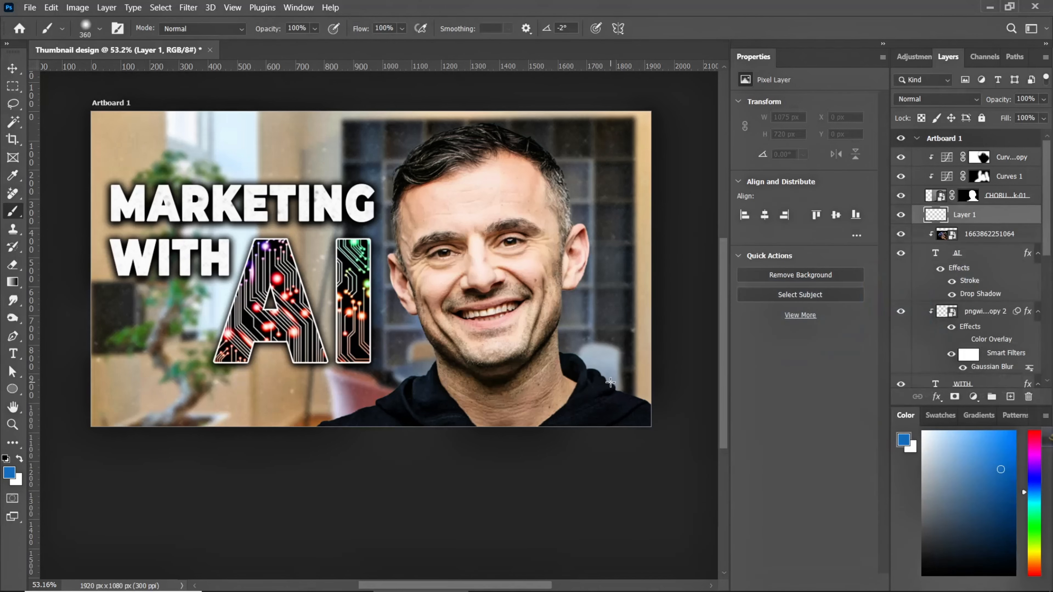
drag(448, 388, 588, 417)
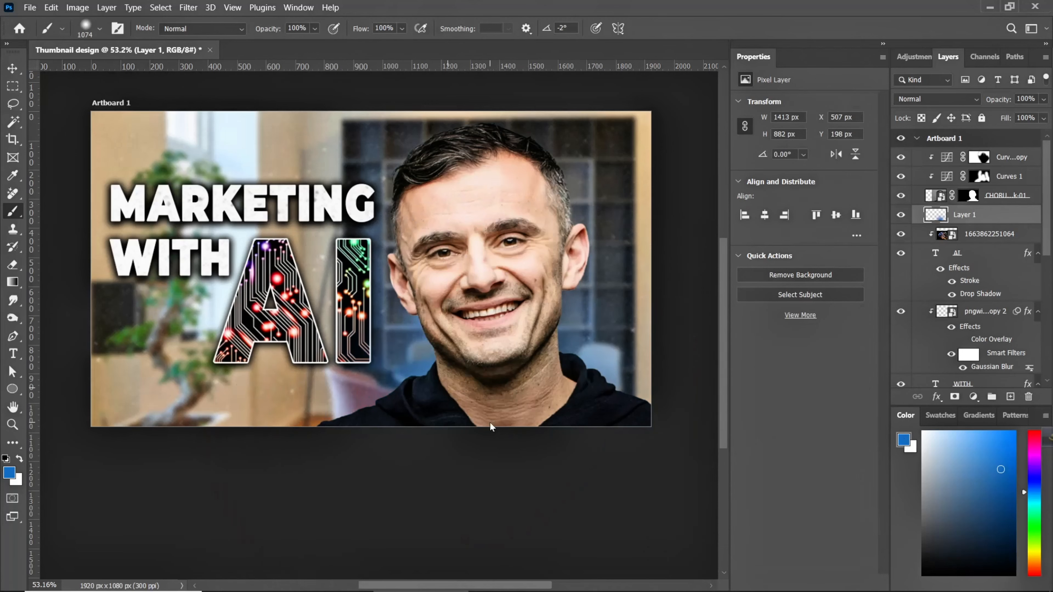
click(478, 417)
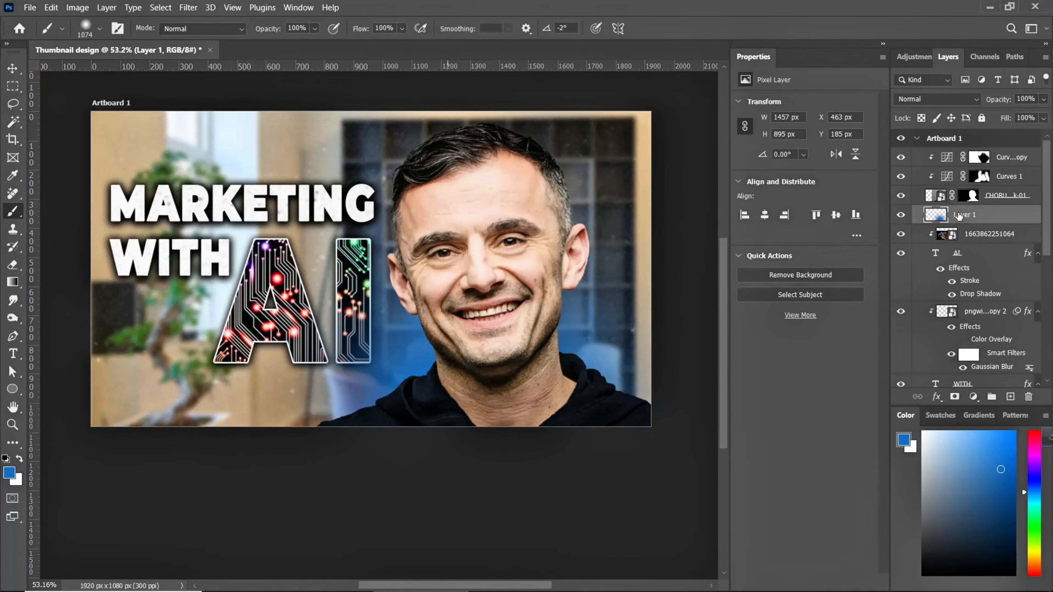
click(939, 99)
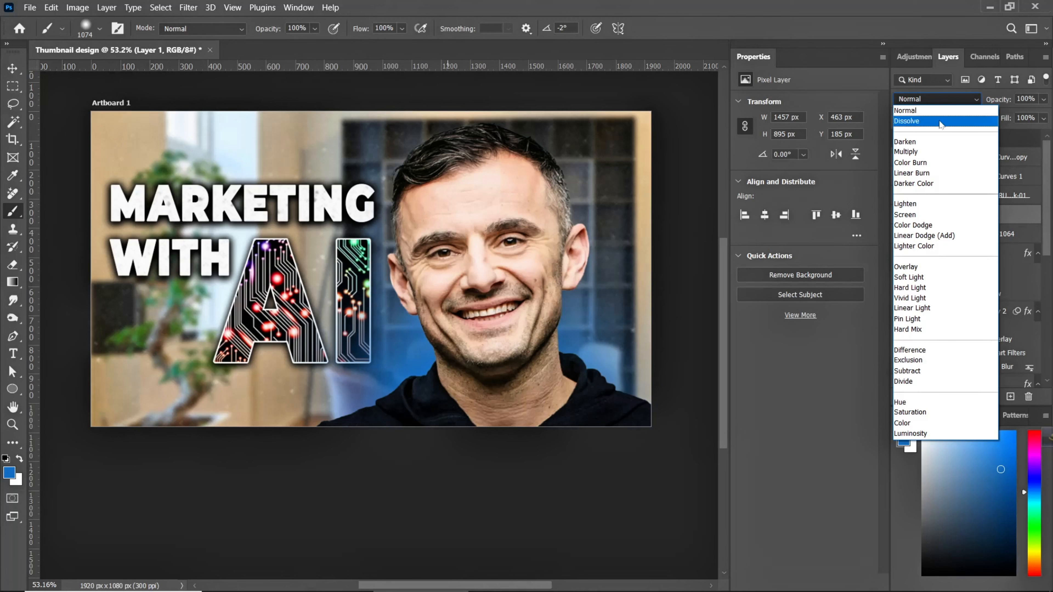
click(927, 267)
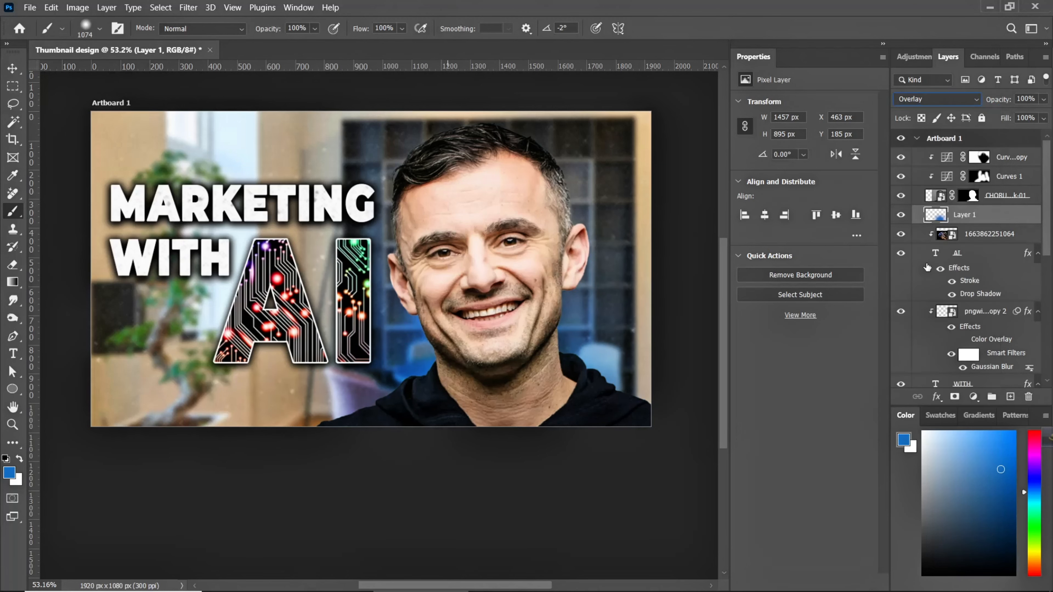
Stamp all visible layers into a new layer above the topmost Curves adjustment and convert it to a smart object.
key(v)
click(1011, 157)
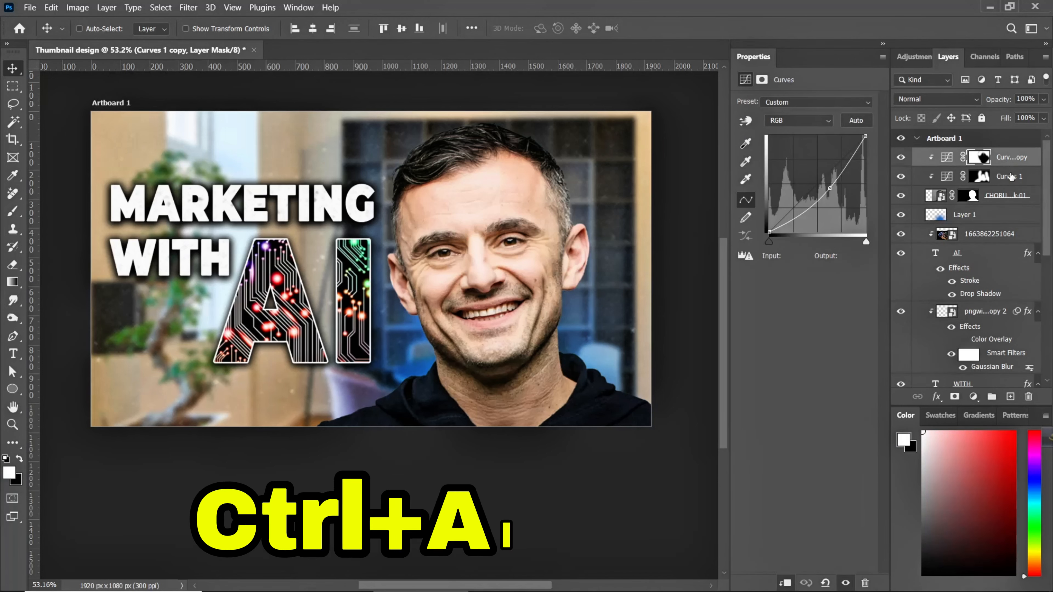
key(ctrl+alt+shift+e)
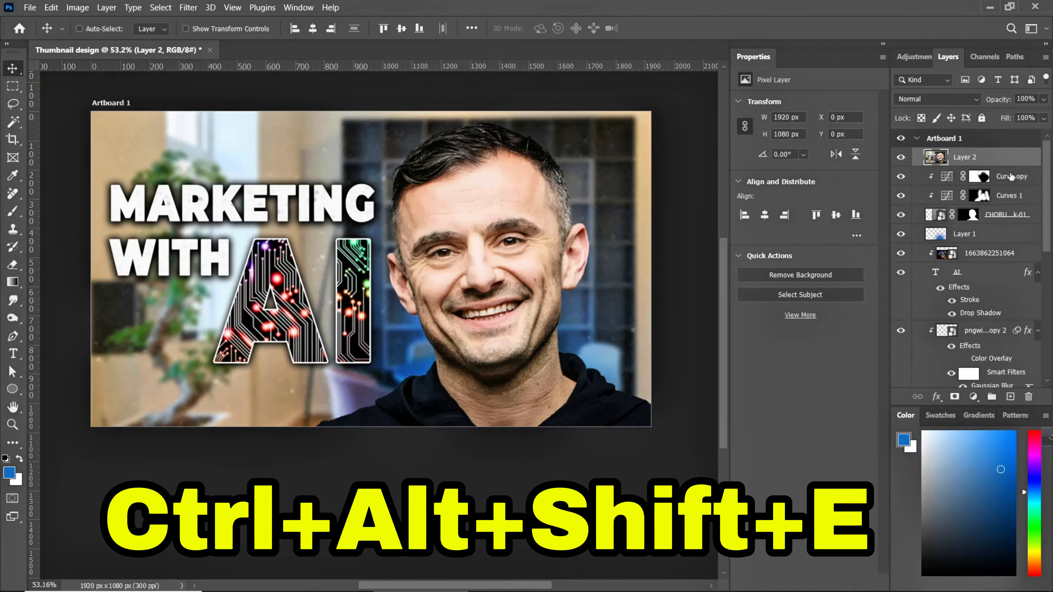
right_click(991, 160)
click(920, 248)
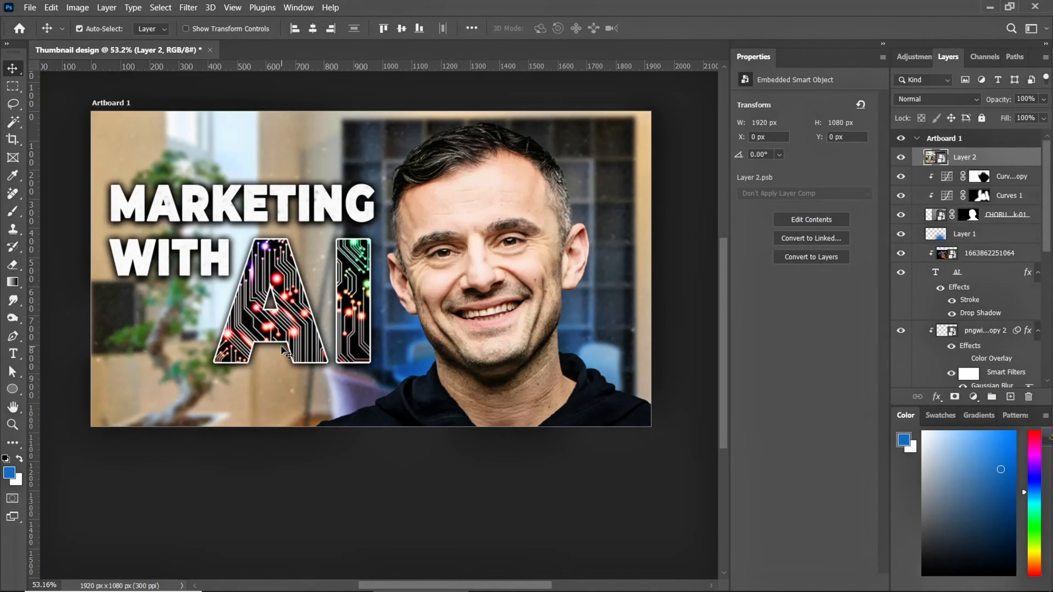
In the Camera Raw Filter for the merged layer, set Exposure +0.20, Contrast +19, Highlights -23, Shadows +13, Whites -7 and Blacks -8.
click(188, 8)
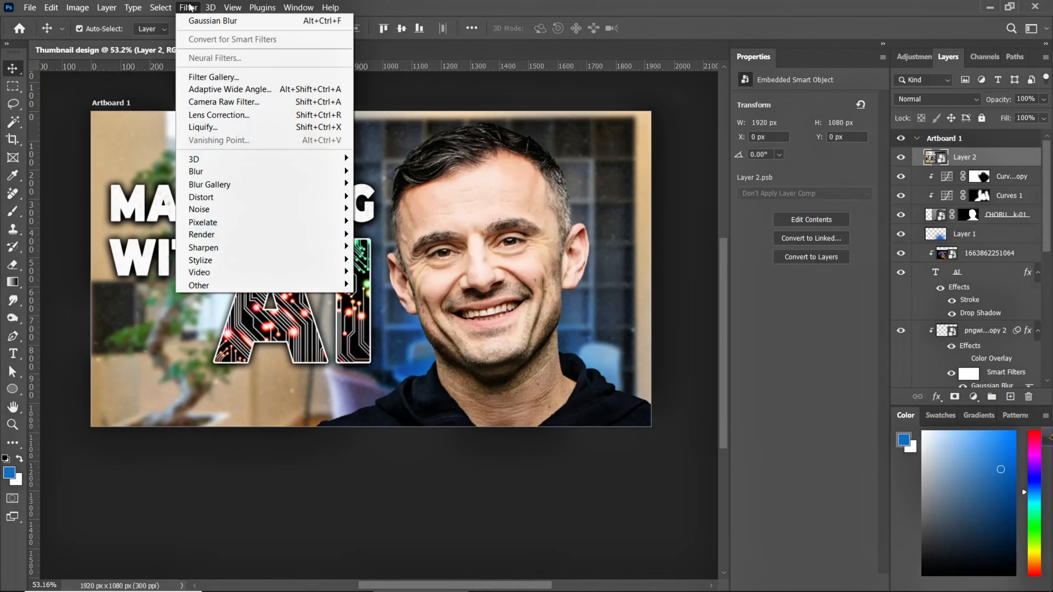
click(224, 95)
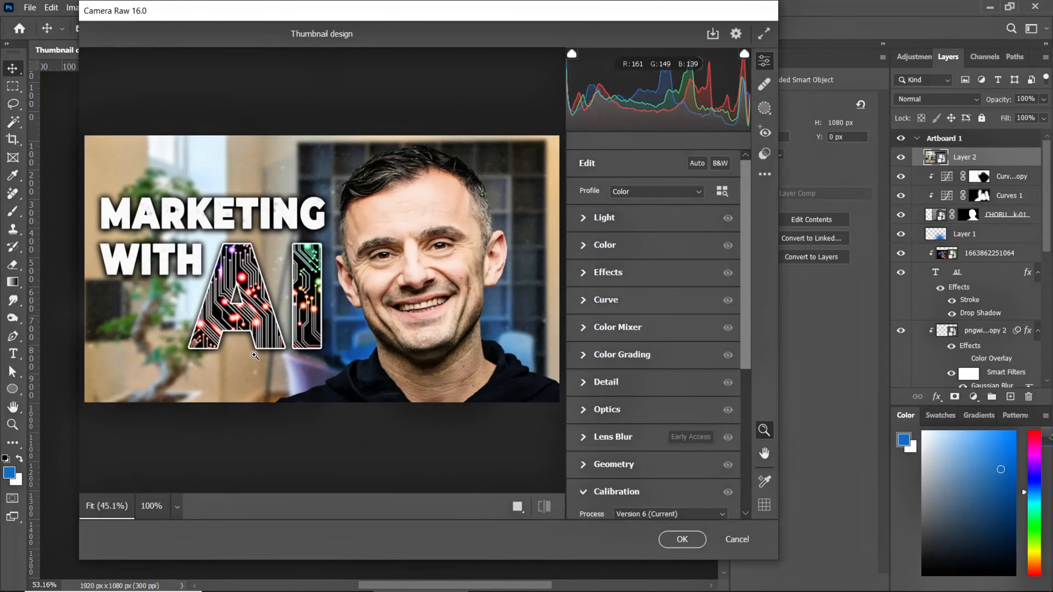
click(583, 216)
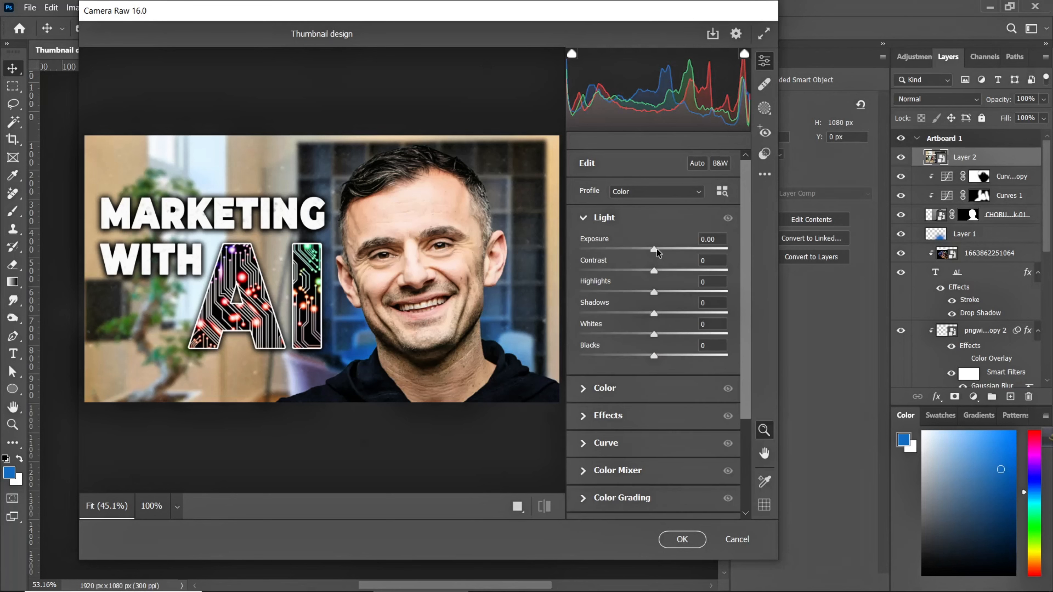
drag(658, 249, 658, 249)
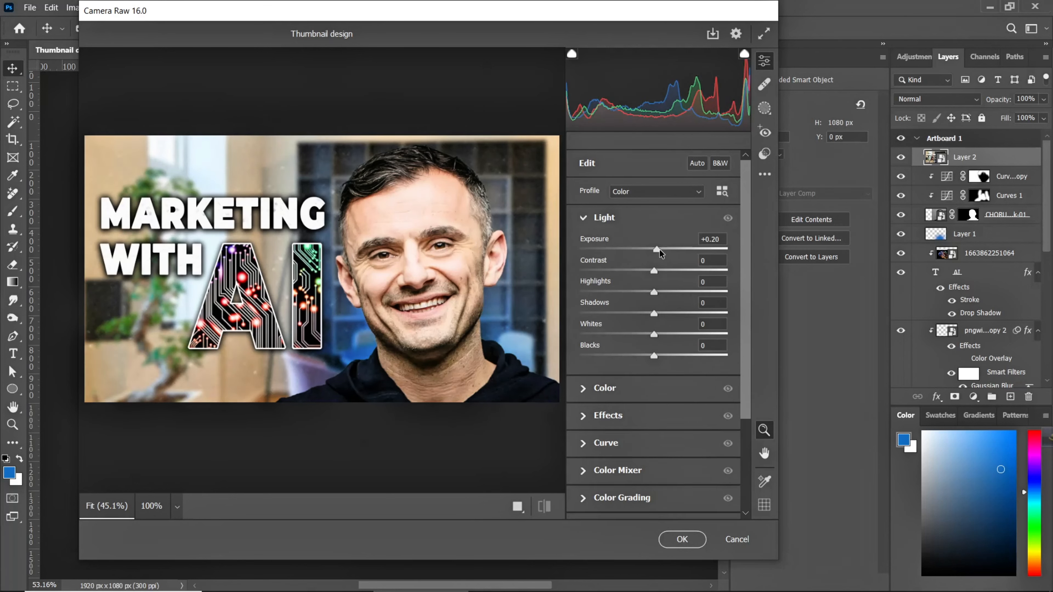
drag(654, 271, 648, 365)
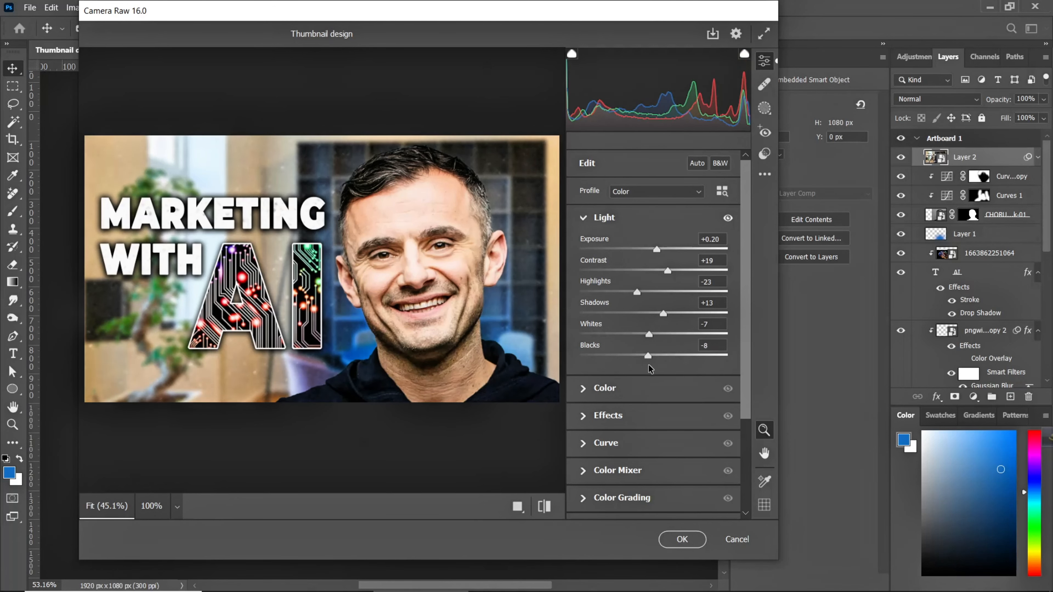
Set Blacks to -10 and adjust the color settings to Temperature -12, Vibrance +13 and Saturation +13.
scroll(675, 343, down, 3)
drag(648, 226, 643, 228)
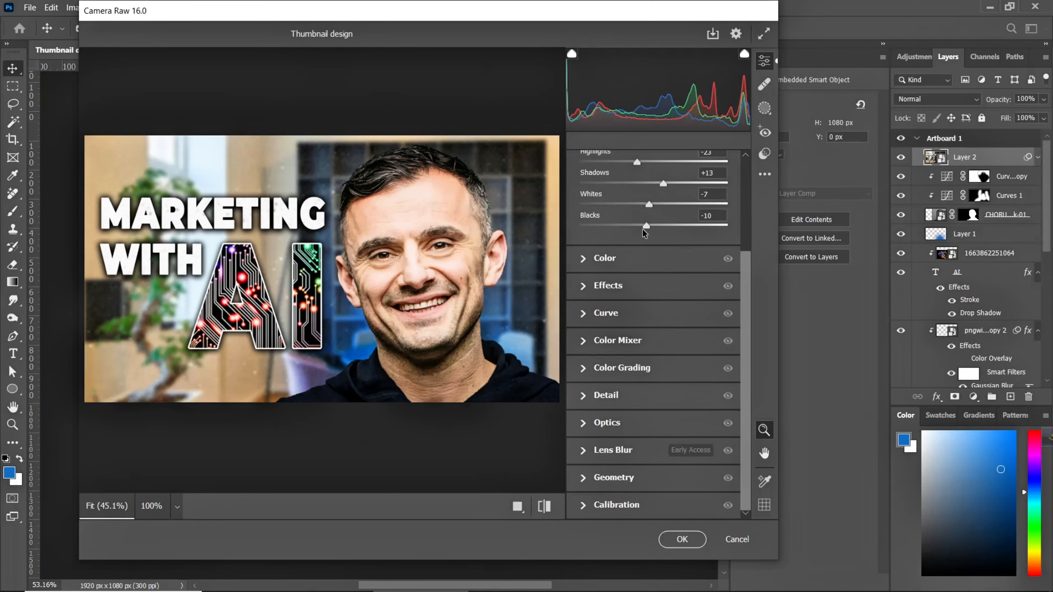
click(586, 259)
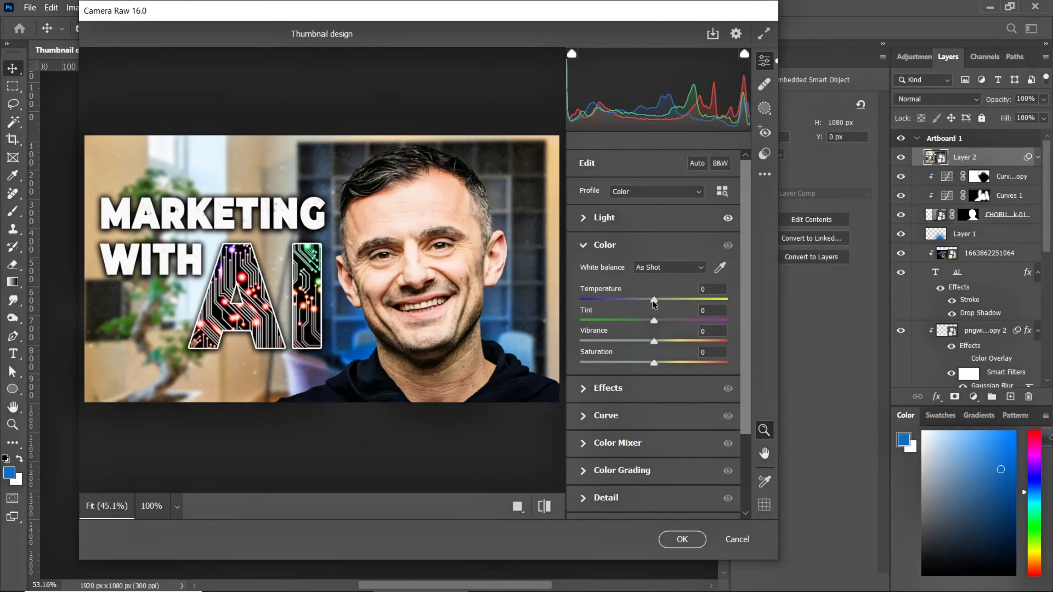
mouse_move(653, 302)
mouse_down()
mouse_move(593, 300)
mouse_move(710, 300)
mouse_move(642, 308)
mouse_up()
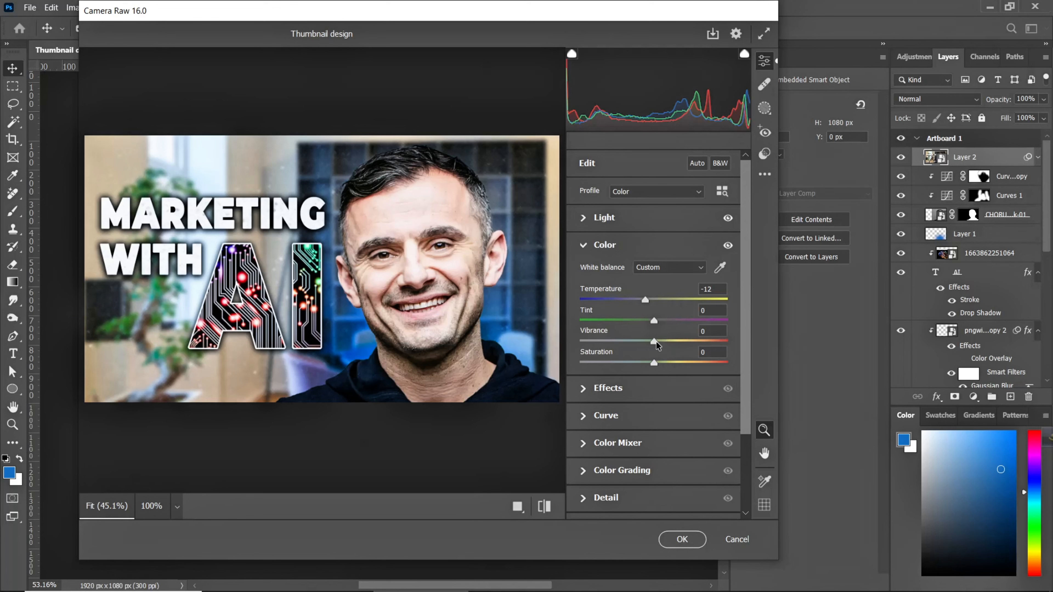
drag(656, 341, 663, 366)
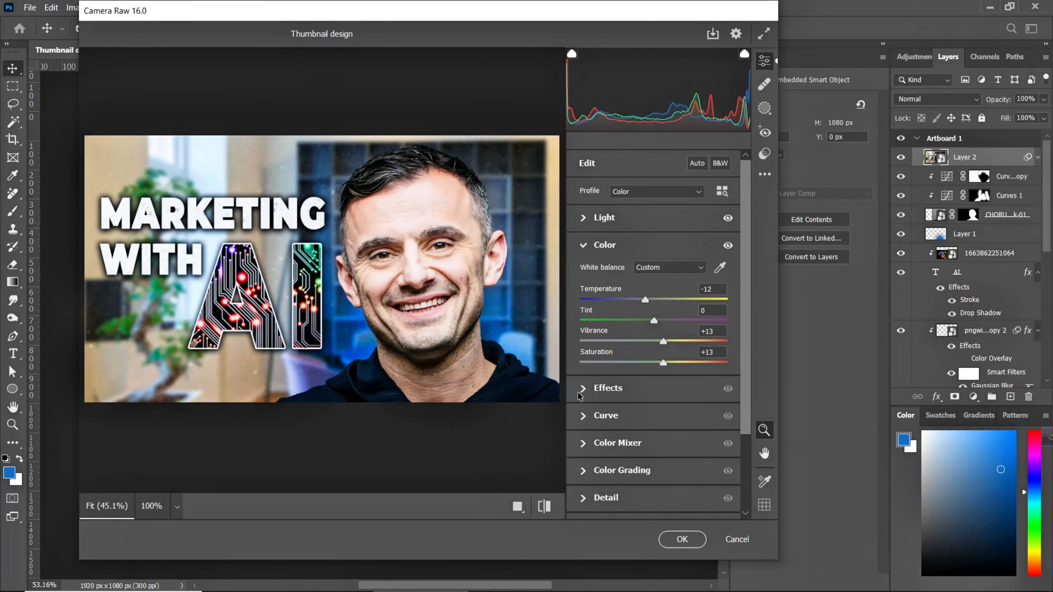
Set the filter's effects to Texture +24, Clarity +19, Dehaze +17 and Vignette -1.
click(659, 388)
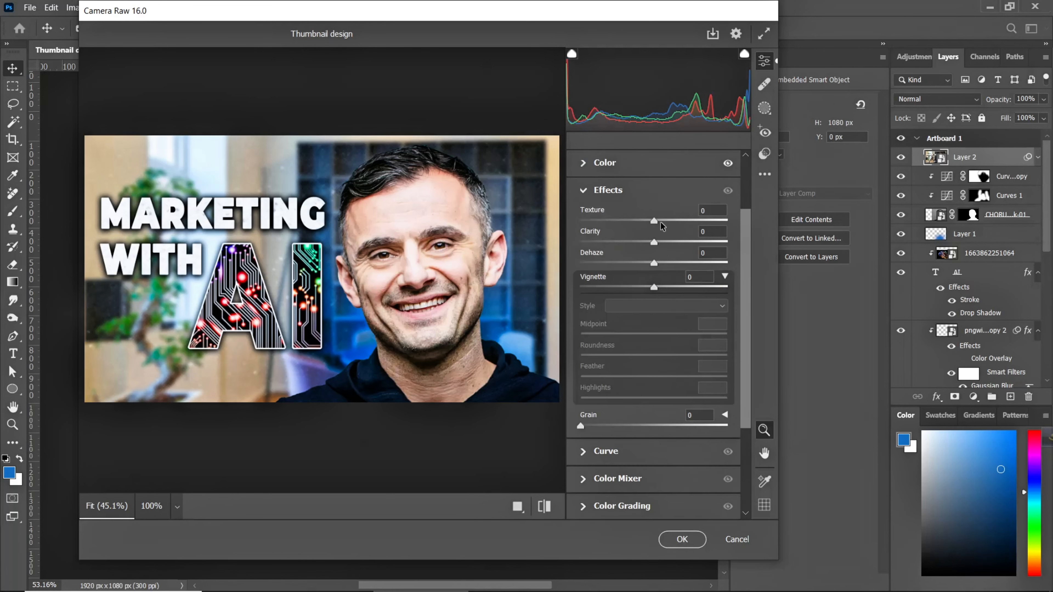
drag(655, 221, 672, 221)
drag(654, 242, 668, 268)
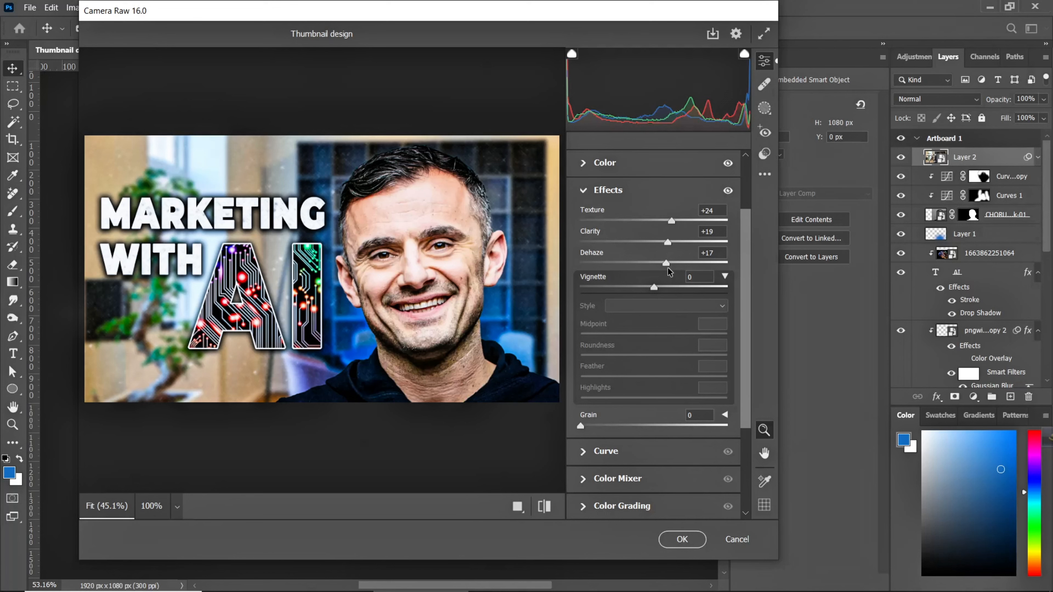
scroll(667, 358, down, 3)
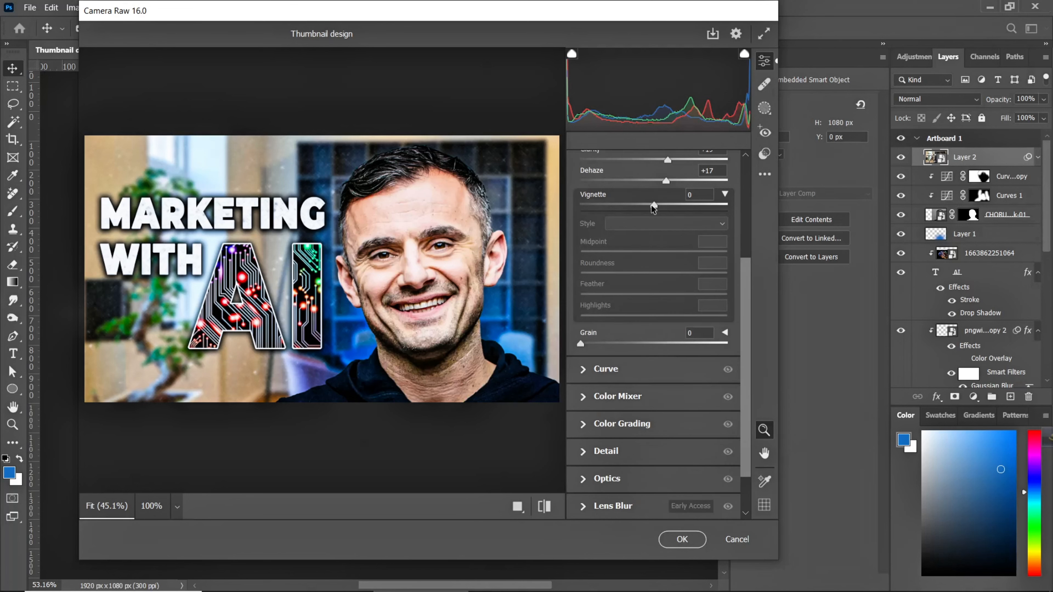
drag(653, 206, 654, 207)
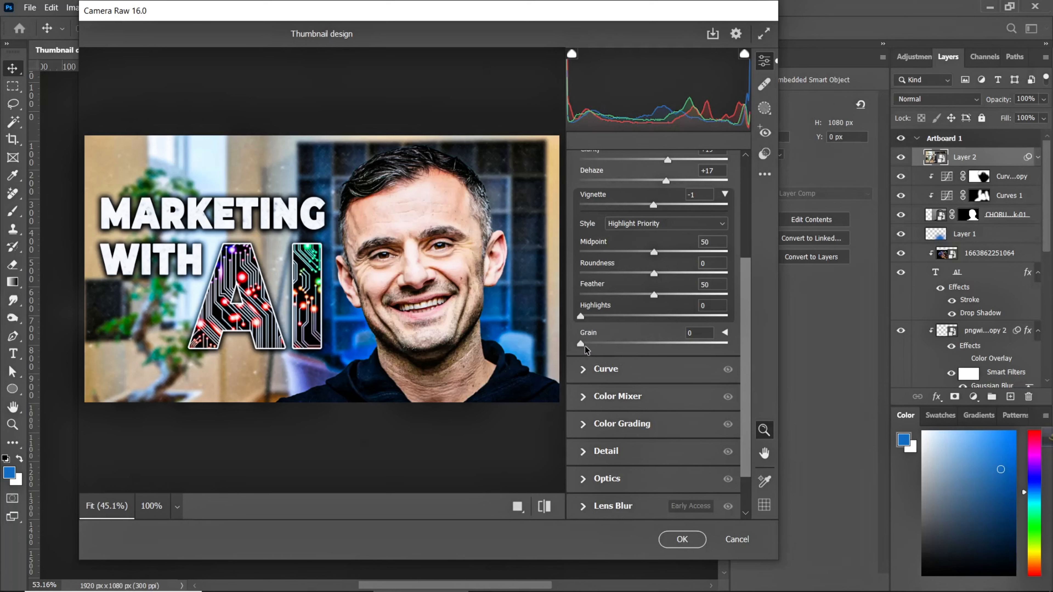
Raise the point curve's midtones to input 126, output 137, and set the Color Mixer saturation to Blues +23 and Reds +12.
click(585, 371)
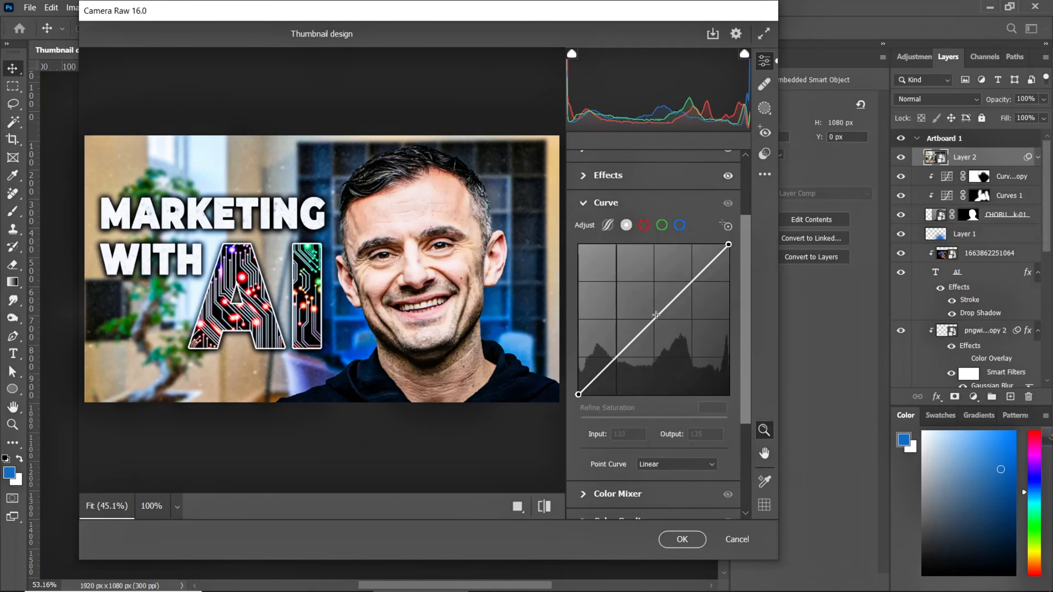
drag(656, 314, 652, 314)
scroll(655, 332, down, 5)
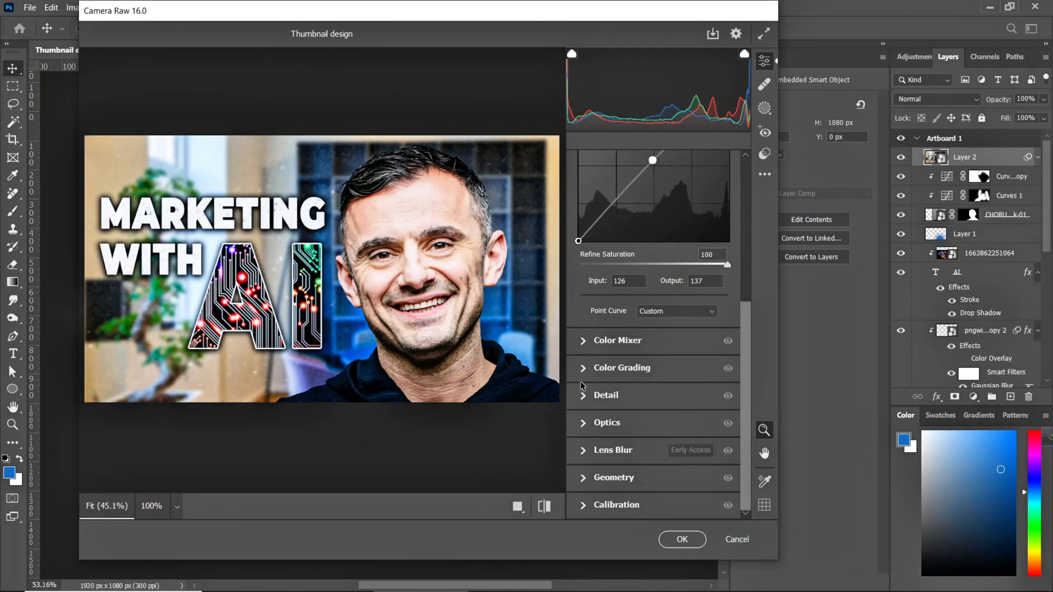
click(591, 341)
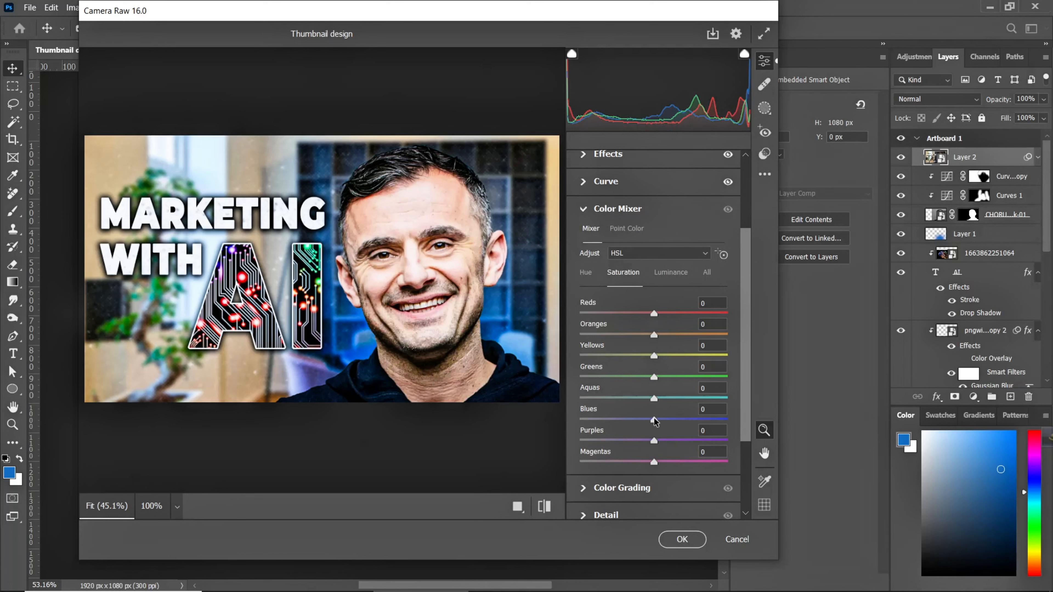
drag(653, 419, 672, 420)
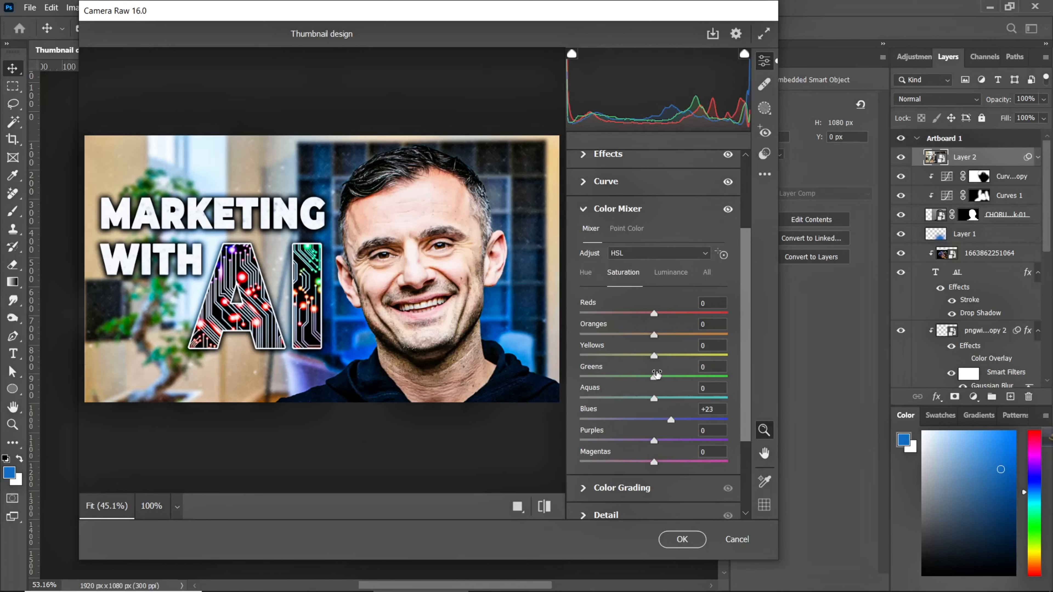
drag(657, 314, 669, 315)
Set the detail adjustments to Sharpening 29 and Noise Reduction 17, with noise Detail 91 and Contrast 14.
scroll(663, 323, down, 3)
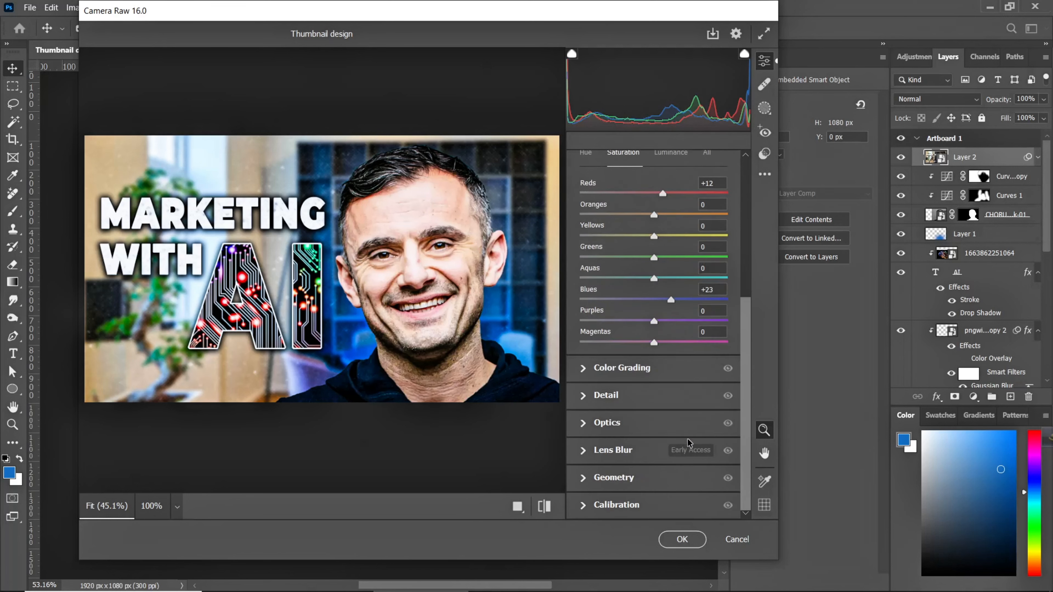
click(583, 396)
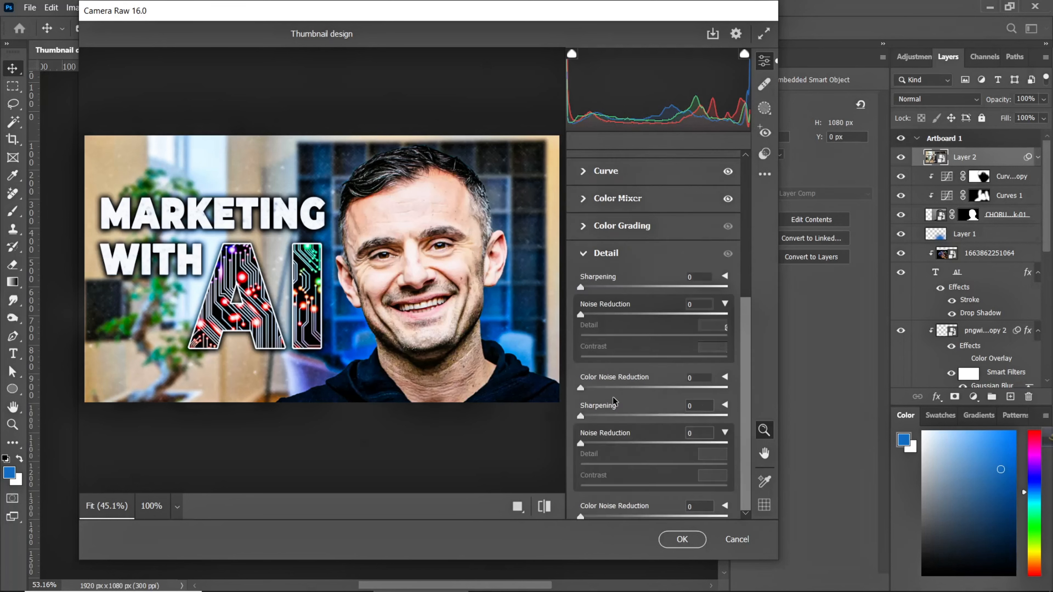
drag(580, 288, 602, 316)
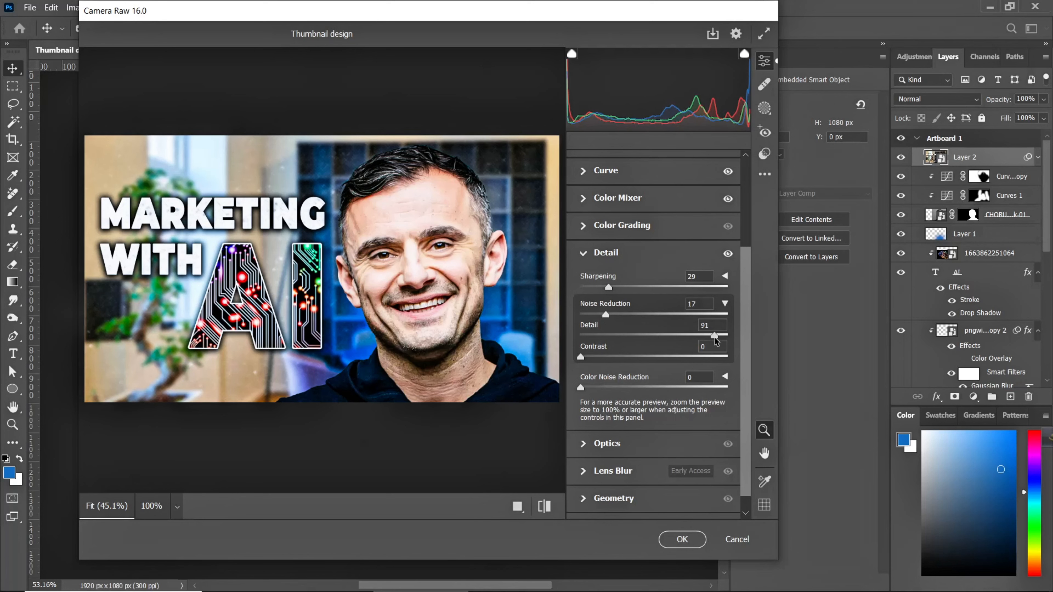
drag(581, 357, 603, 361)
Calibrate the Blue Primary with Hue -10 and Saturation +15.
scroll(603, 409, down, 1)
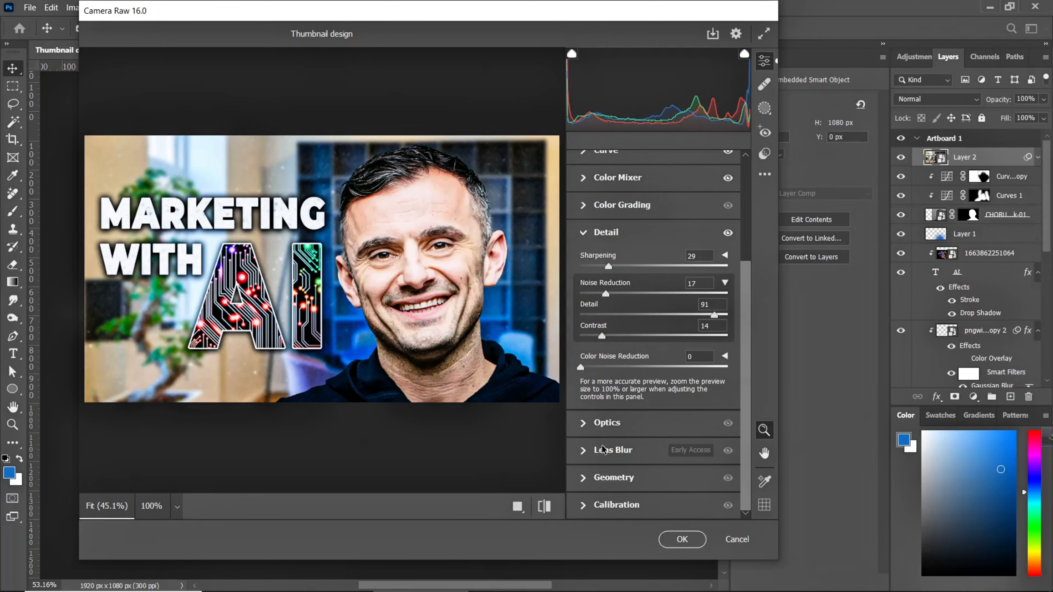
click(607, 505)
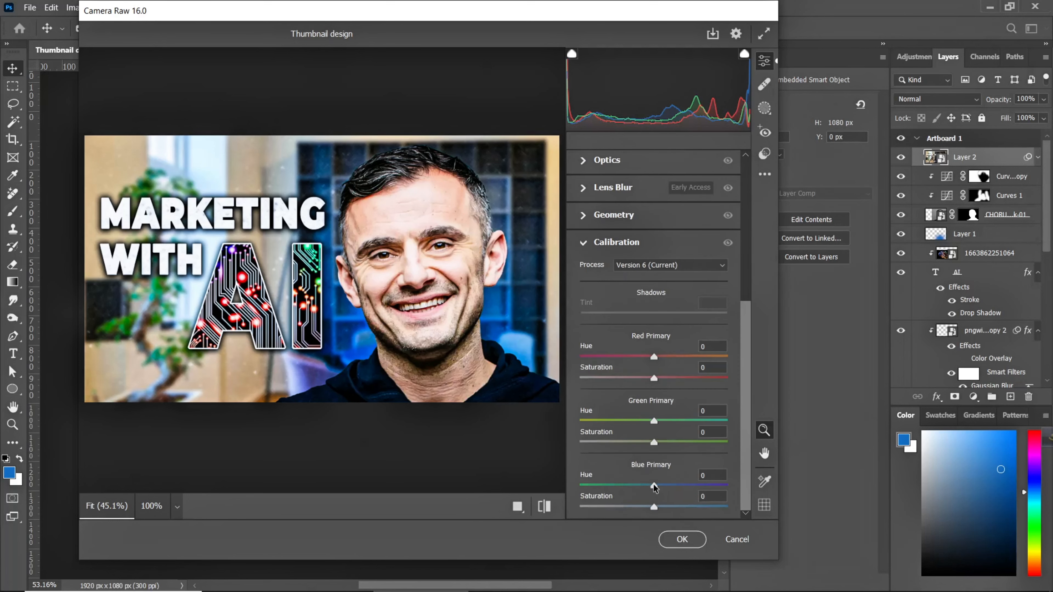
drag(654, 487, 661, 510)
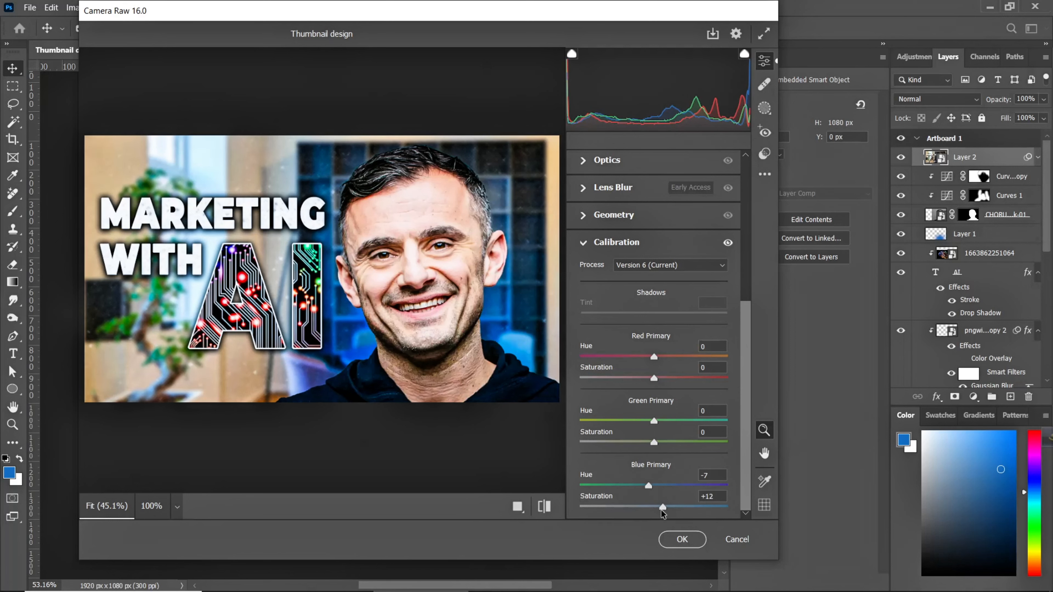
drag(649, 486, 662, 506)
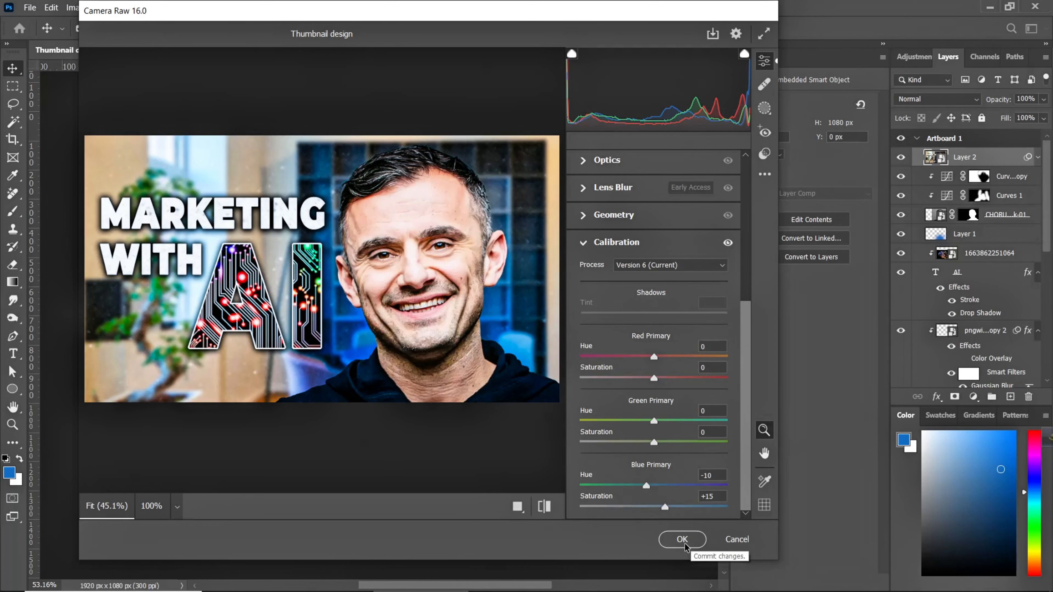
Compare the grading in a side-by-side before/after view and apply the Camera Raw Filter to the merged layer.
click(518, 506)
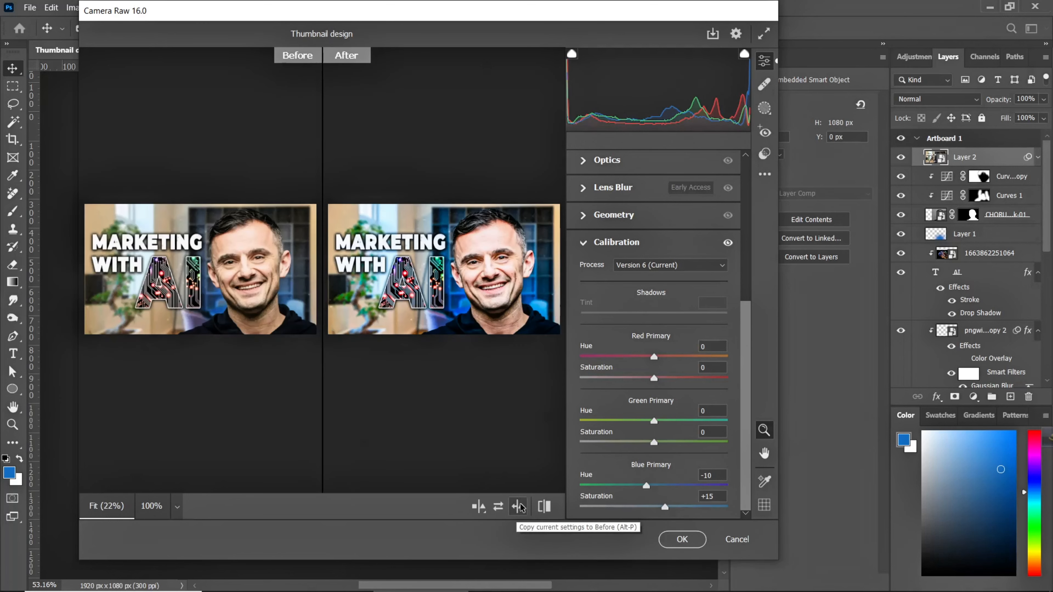
scroll(488, 322, up, 3)
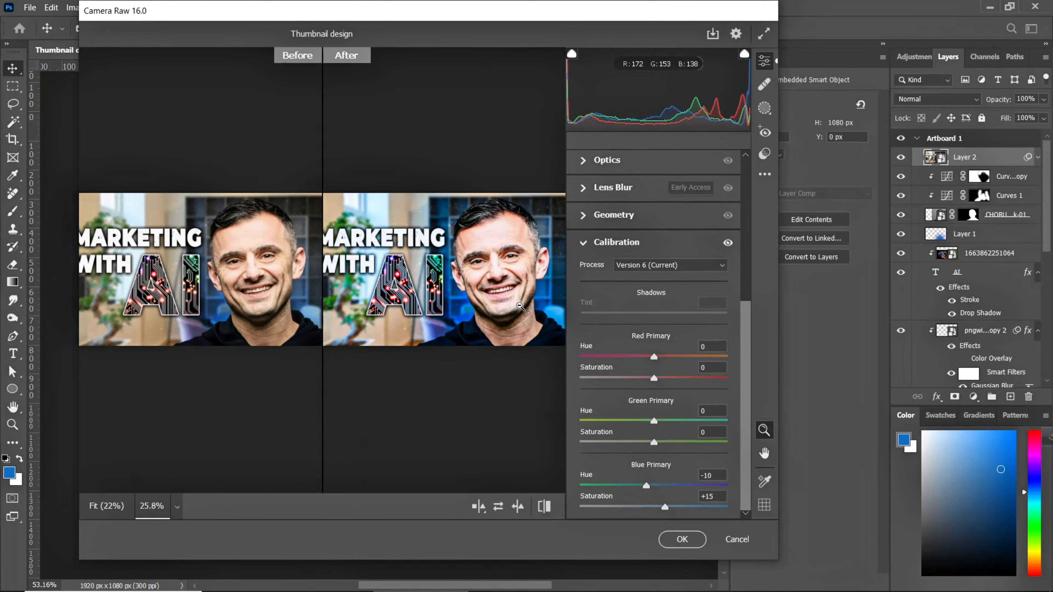
click(682, 539)
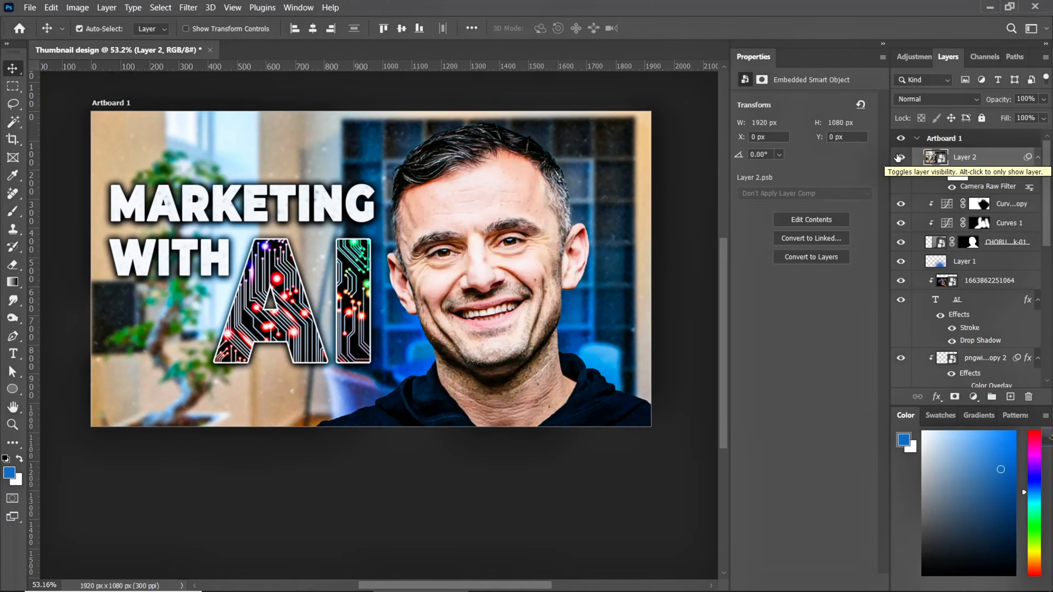
Compare the thumbnail with and without the graded merged layer by hiding and showing it, and inspect the result up close.
click(900, 157)
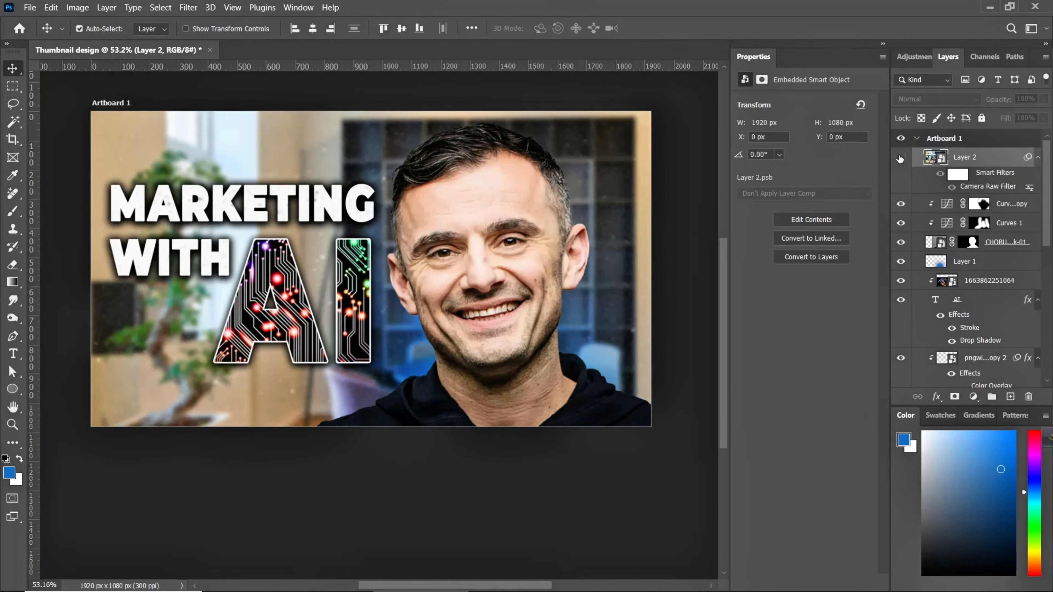
click(900, 157)
key(ctrl)
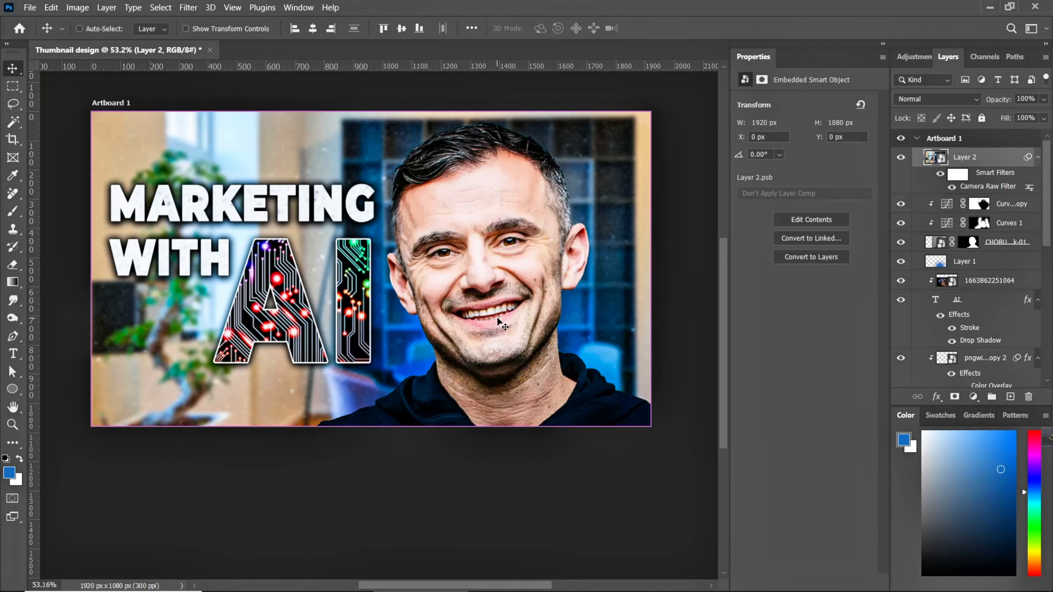
scroll(497, 316, up, 1)
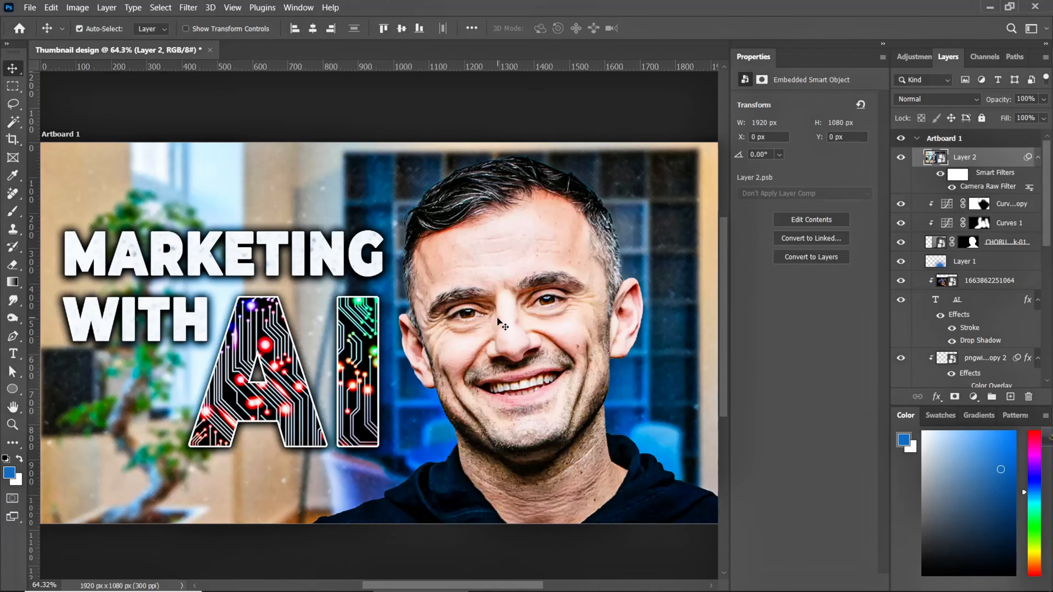